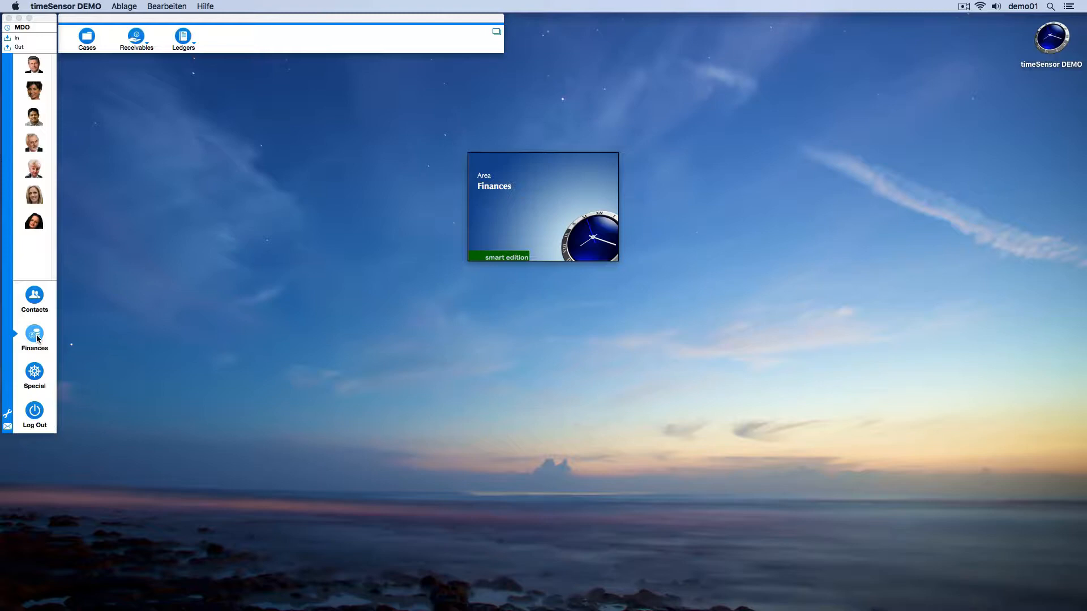
Open the cases list and sort it by accumulated amount, highest first.
left_click(84, 38)
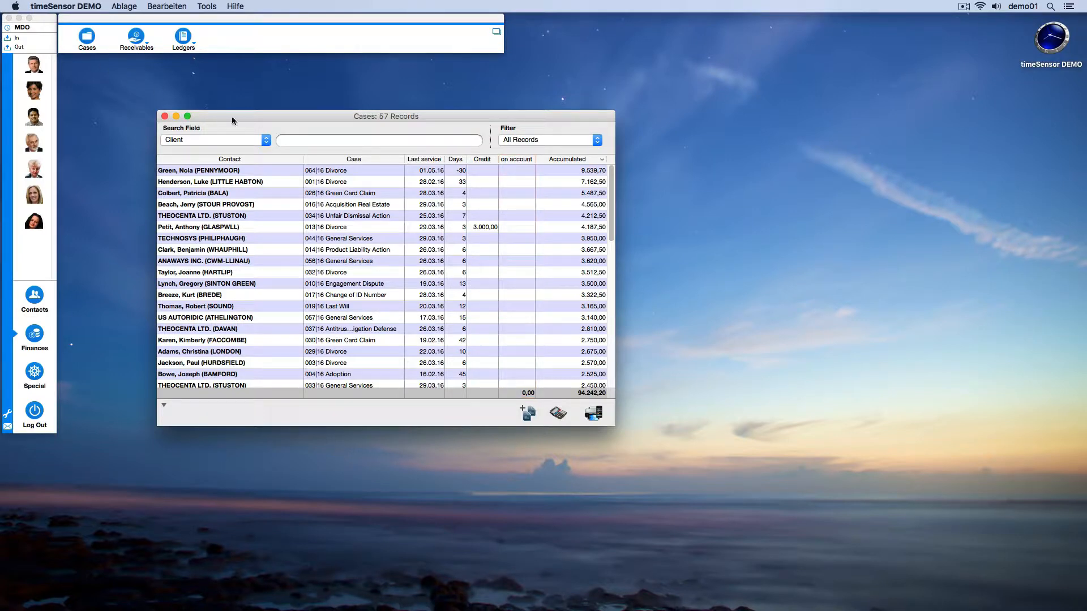
left_click(563, 161)
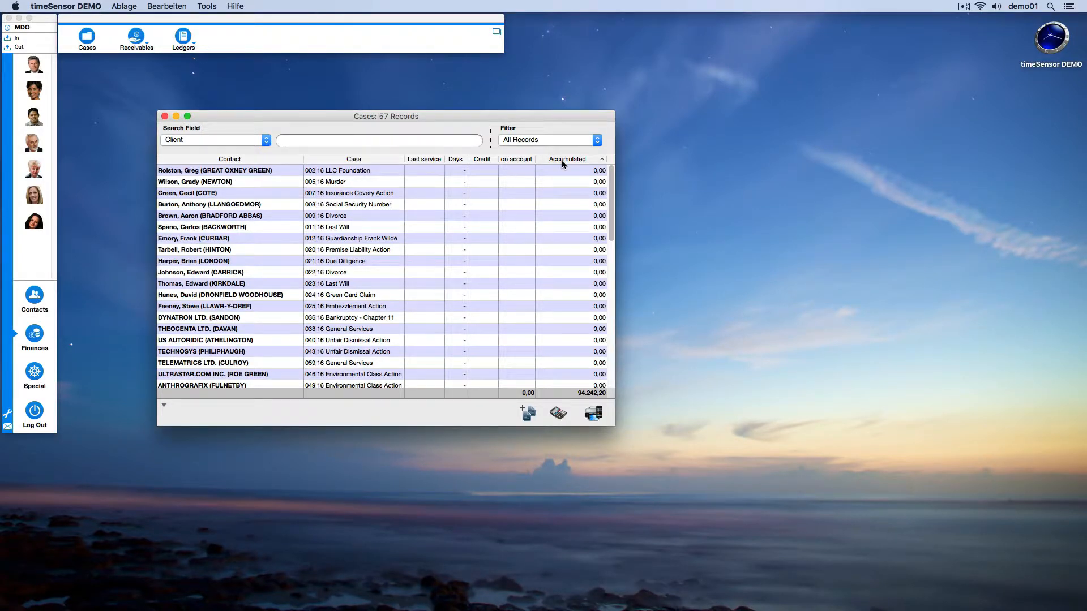
left_click(562, 161)
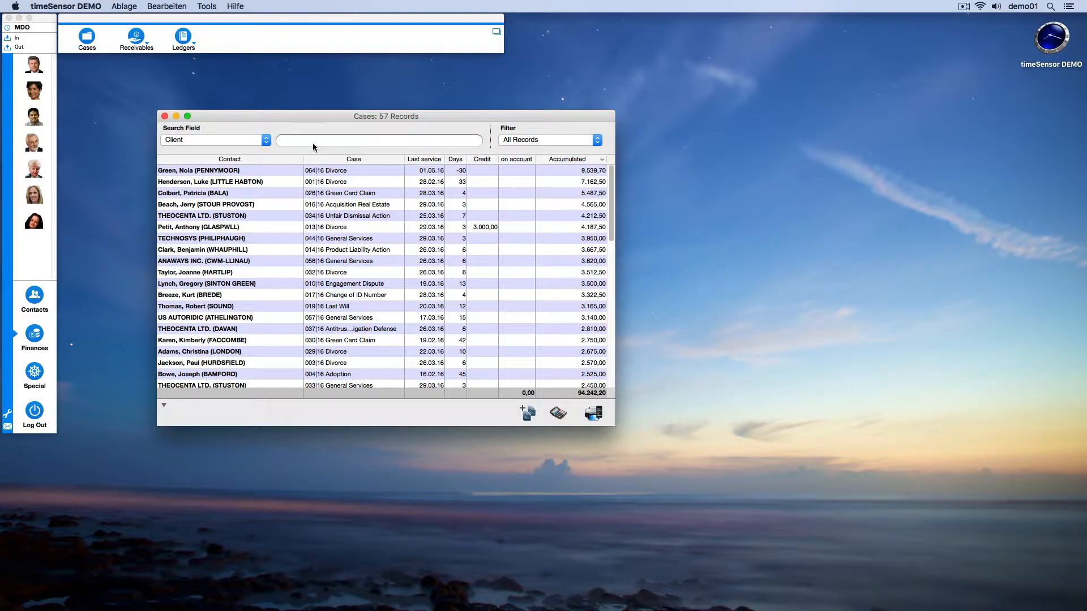
Search the cases by Account Manager, entering the manager's first name.
left_click(266, 140)
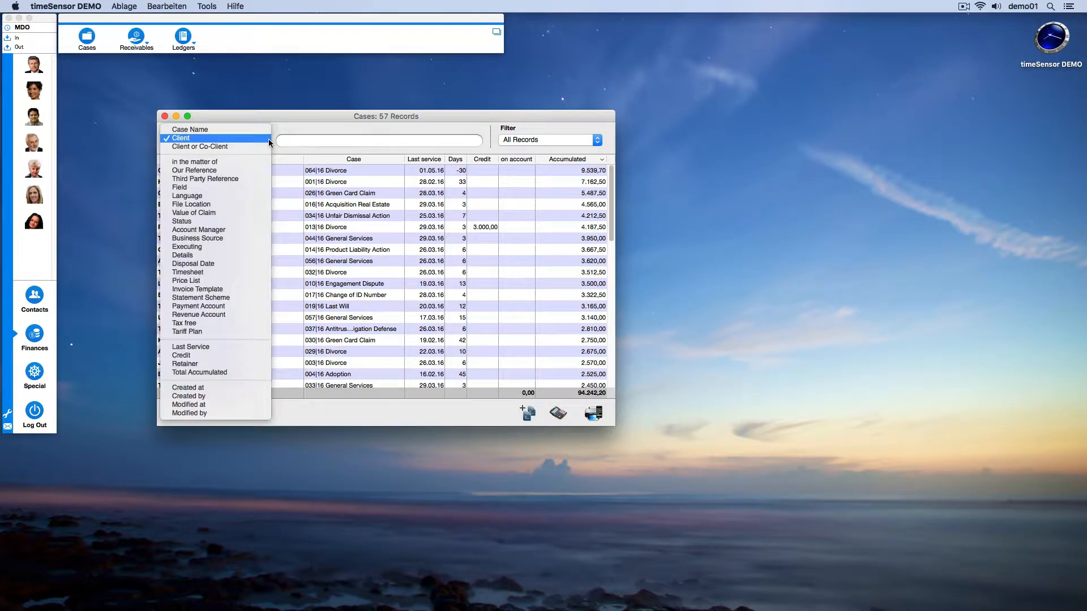
left_click(249, 228)
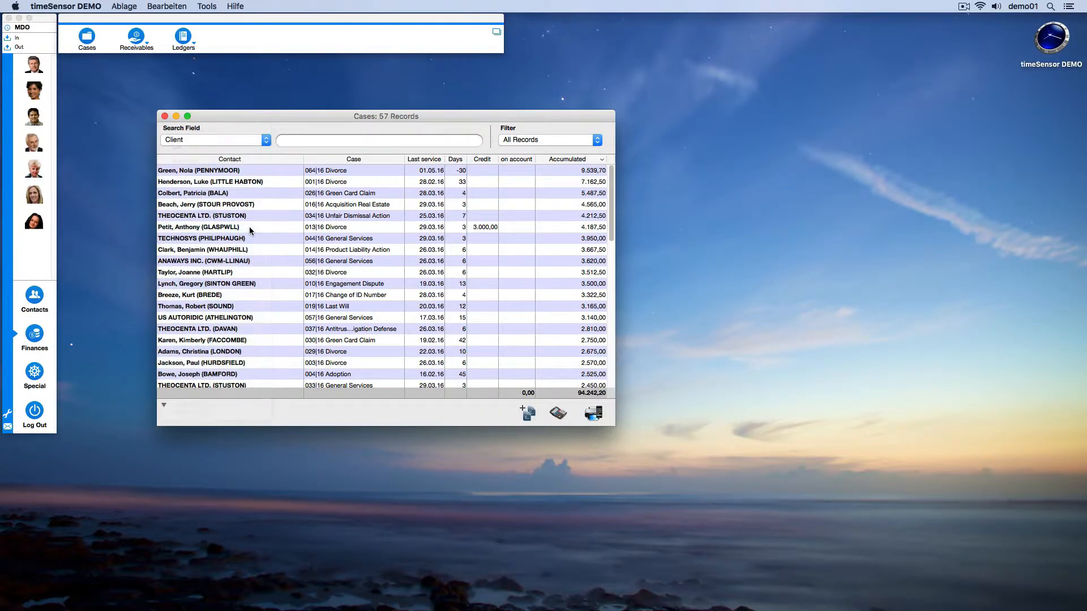
left_click(287, 141)
type("Michael")
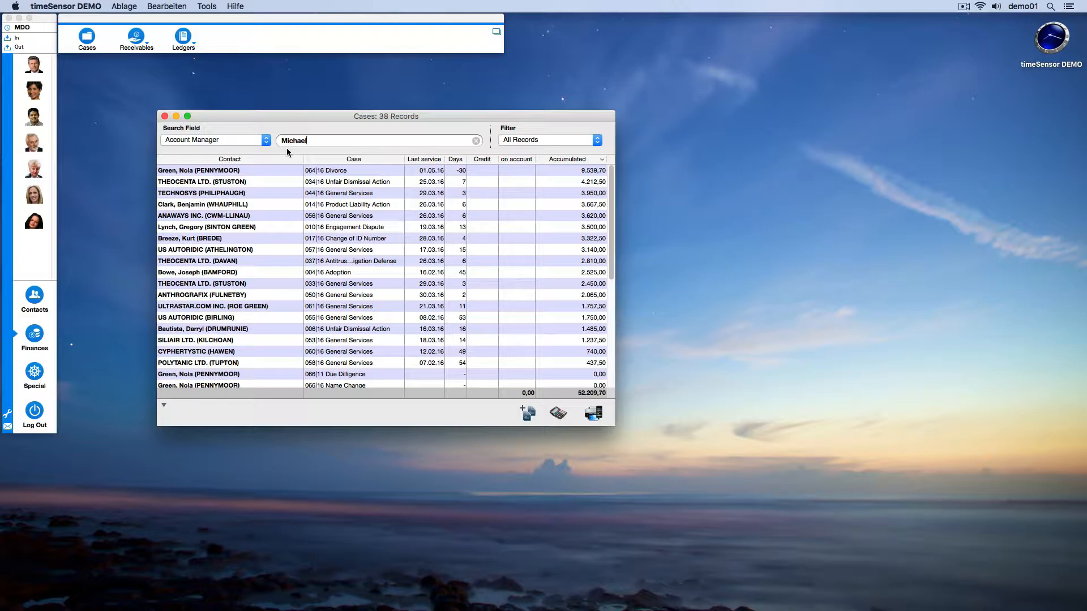
Invoice the 064|16 Divorce case with the default invoice options, and save the client's dossier.
double_click(367, 170)
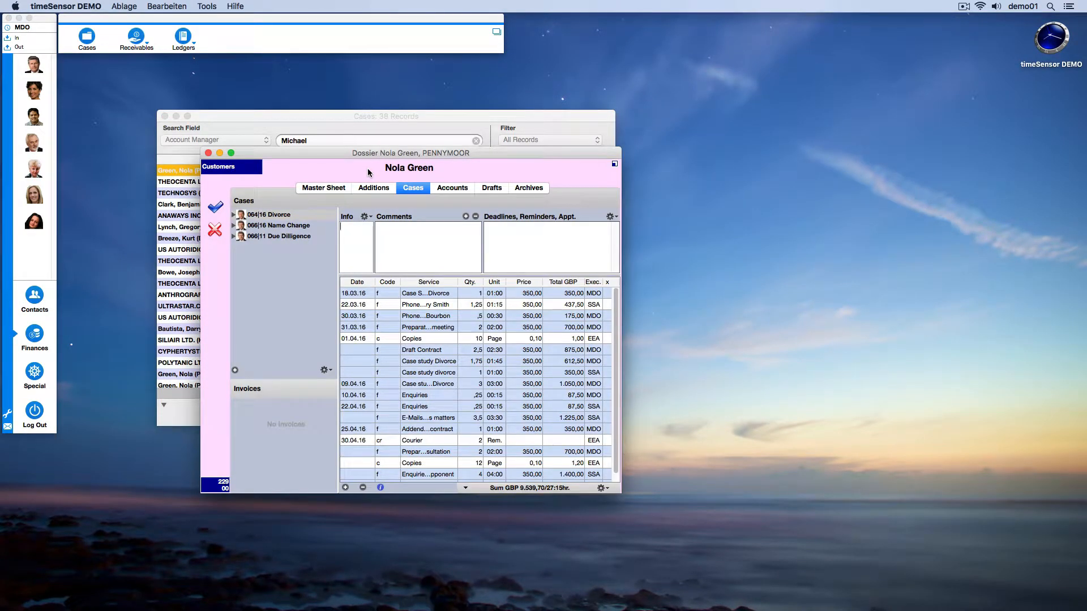
left_click(326, 370)
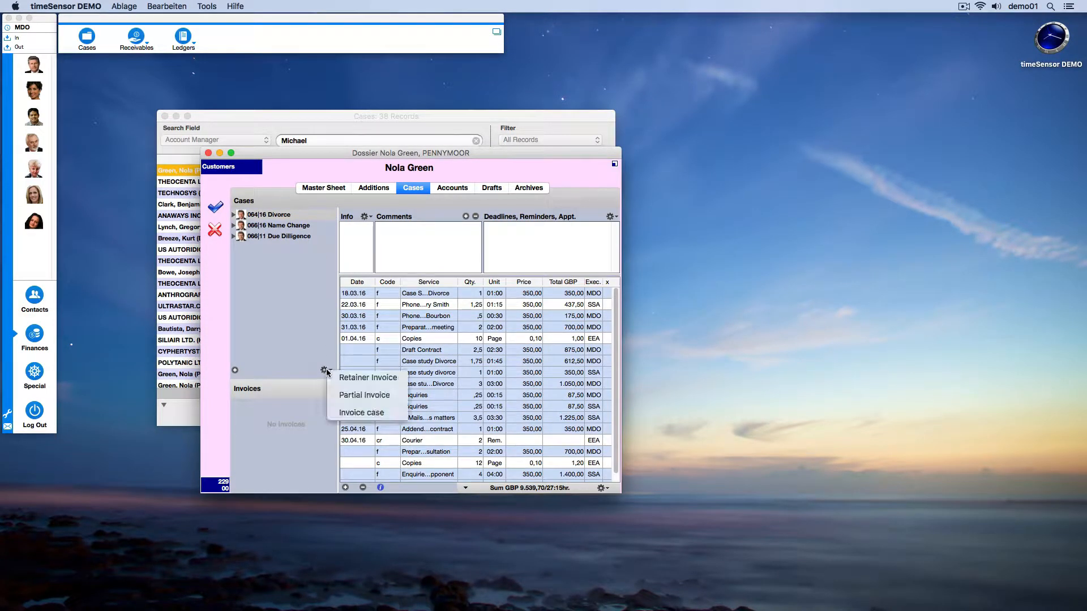
left_click(342, 413)
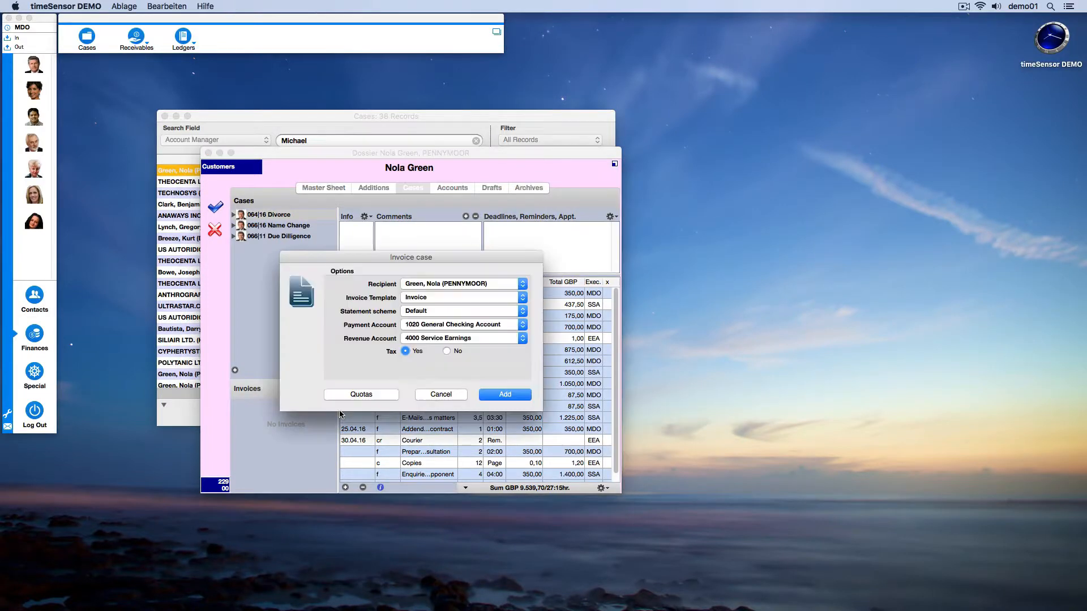
left_click(505, 395)
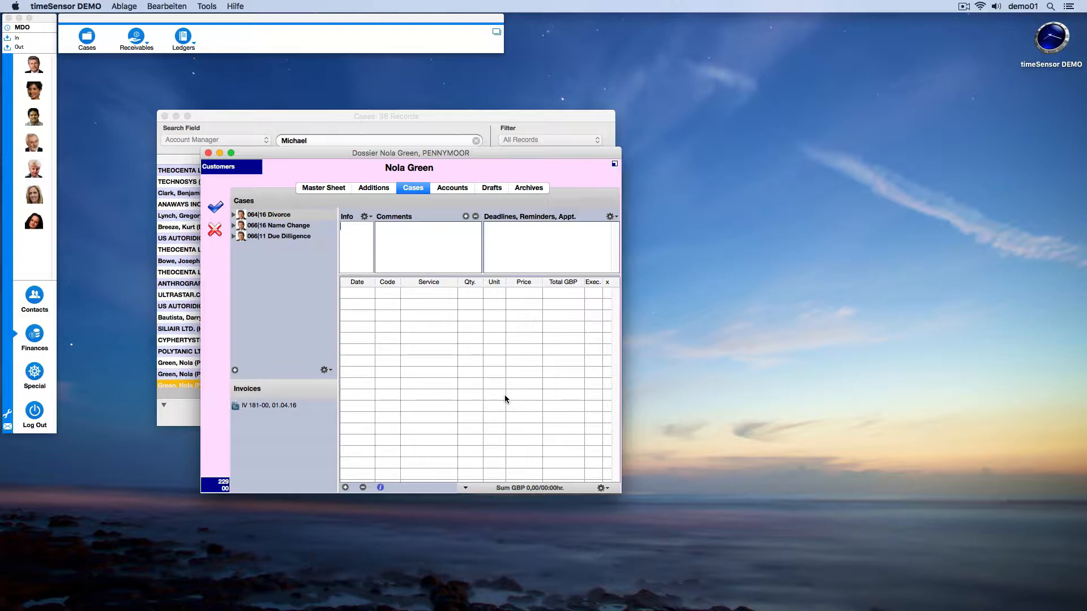
left_click(216, 208)
scroll(257, 323, "down", 2)
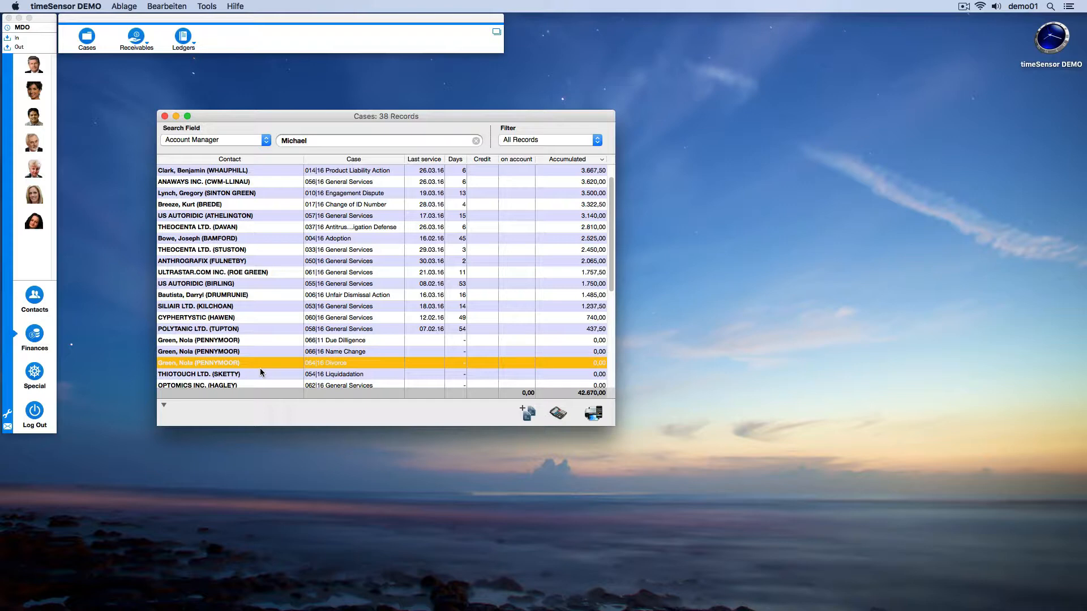
Look over the list of unprinted invoices for the new Divorce invoice, and close the list.
left_click(142, 44)
left_click(146, 49)
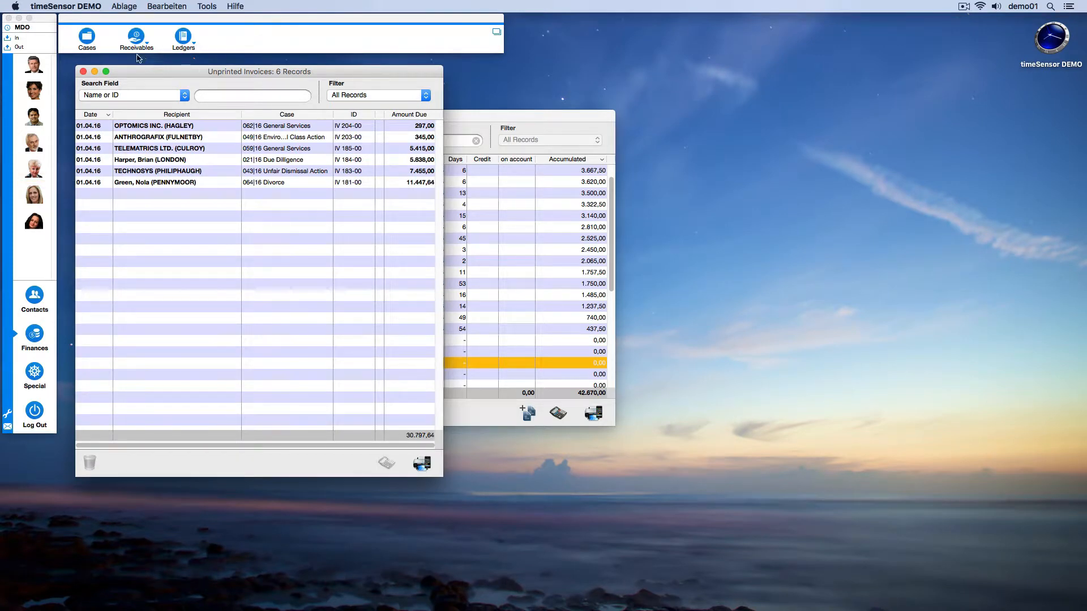
left_click(84, 72)
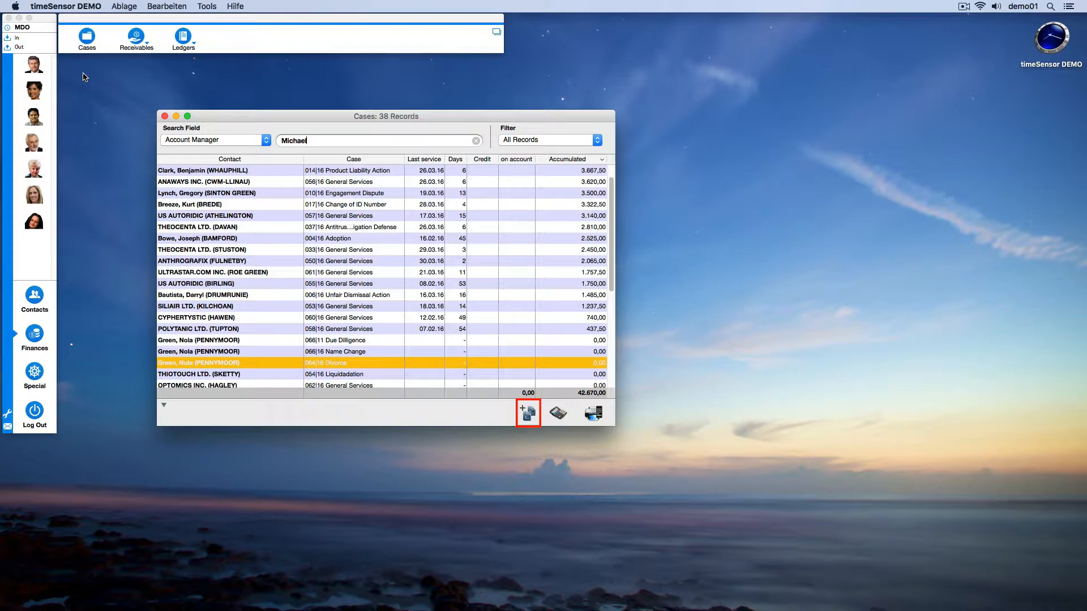
Create invoices in one batch for all cases from 034|16 Unfair Dismissal Action down to 058|16 General Services.
left_click(294, 329)
scroll(294, 329, "up", 2)
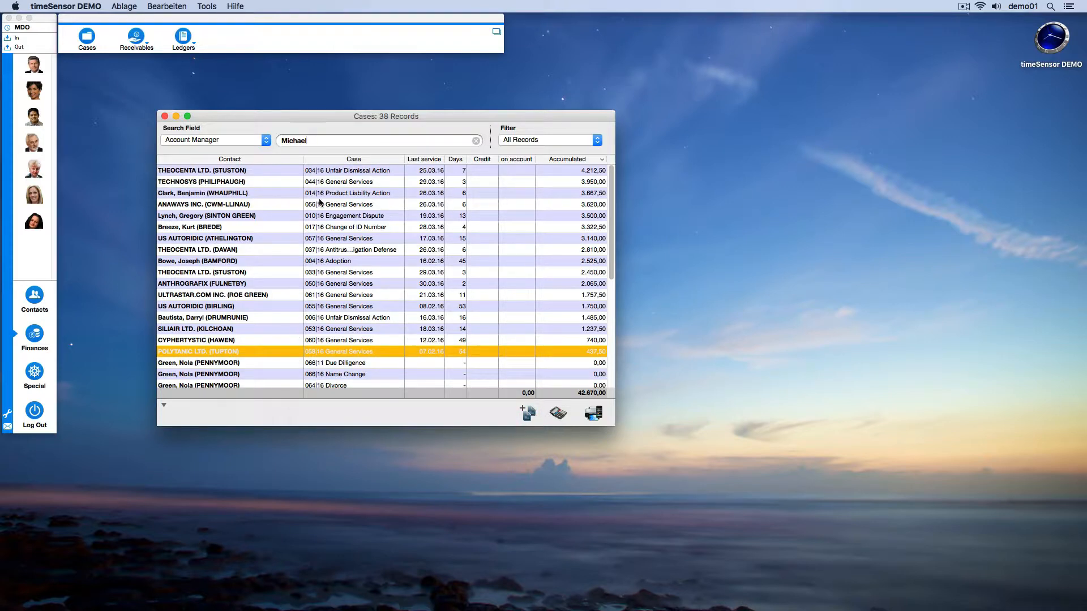
left_click(312, 172, "shift")
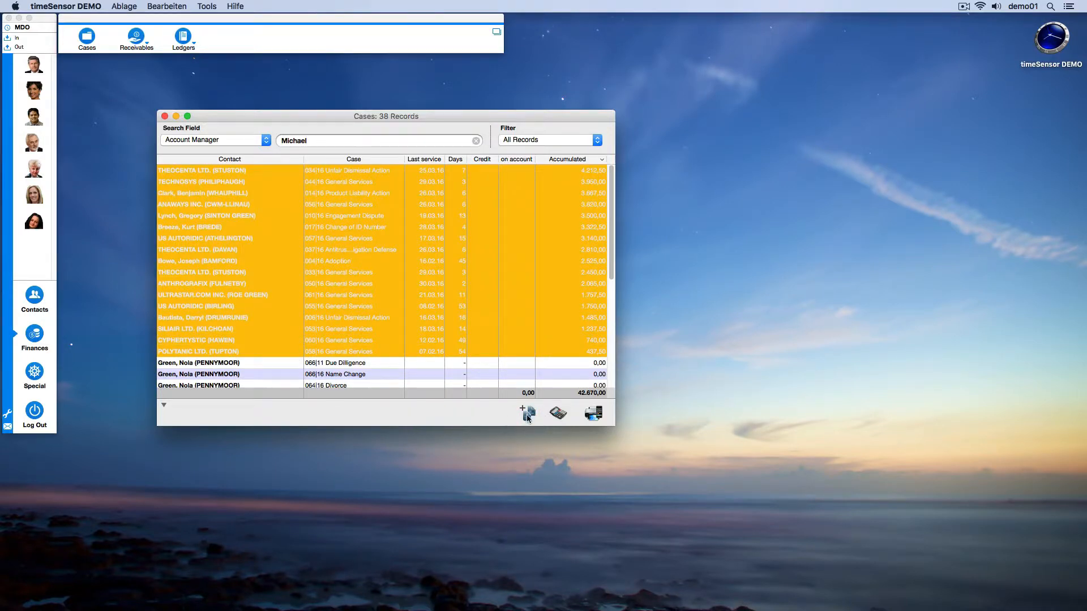
left_click(558, 413)
left_click(606, 279)
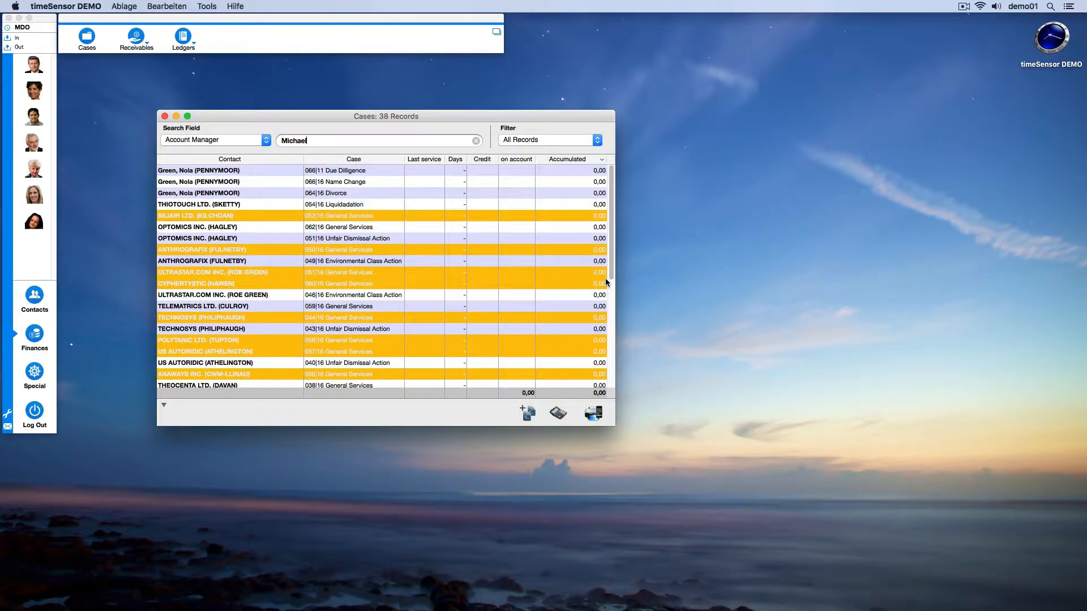
Delete invoices IV 194-00 through IV 181-00 from the unprinted invoices, and close the list.
left_click(141, 50)
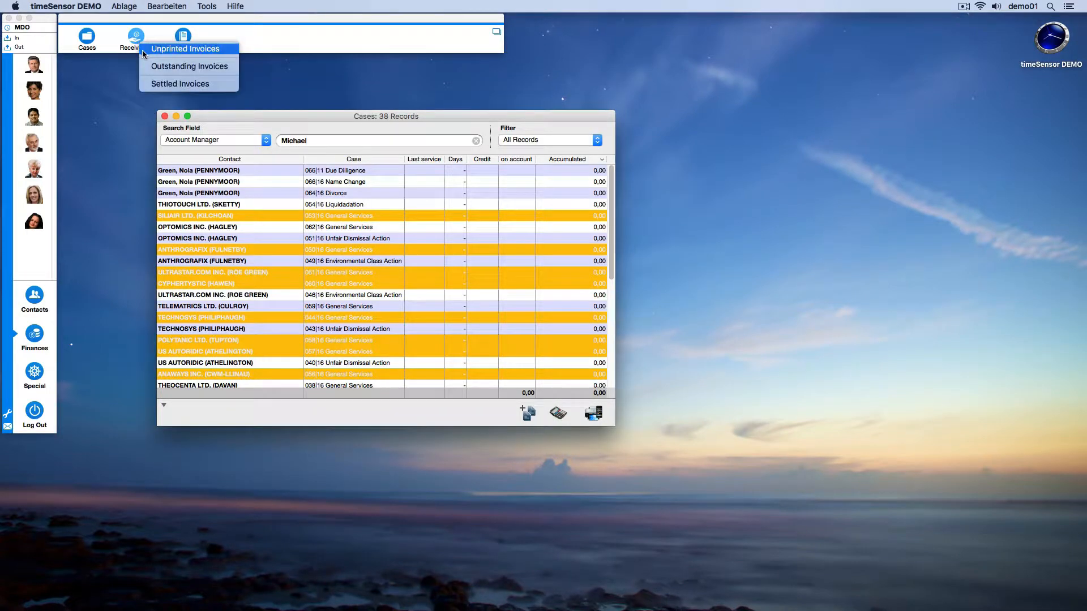
left_click(142, 50)
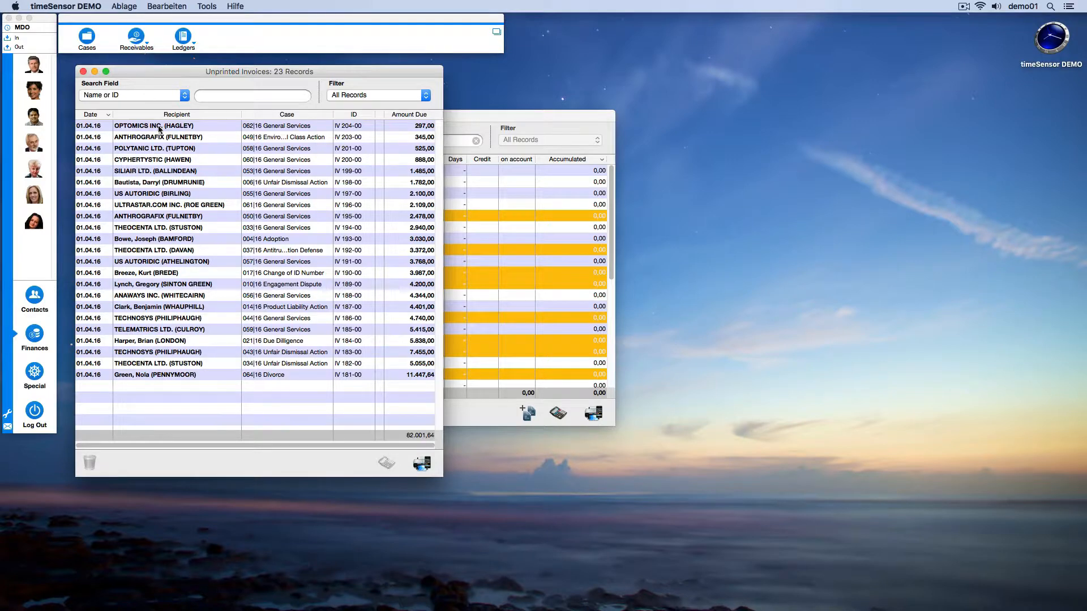
left_click(227, 229)
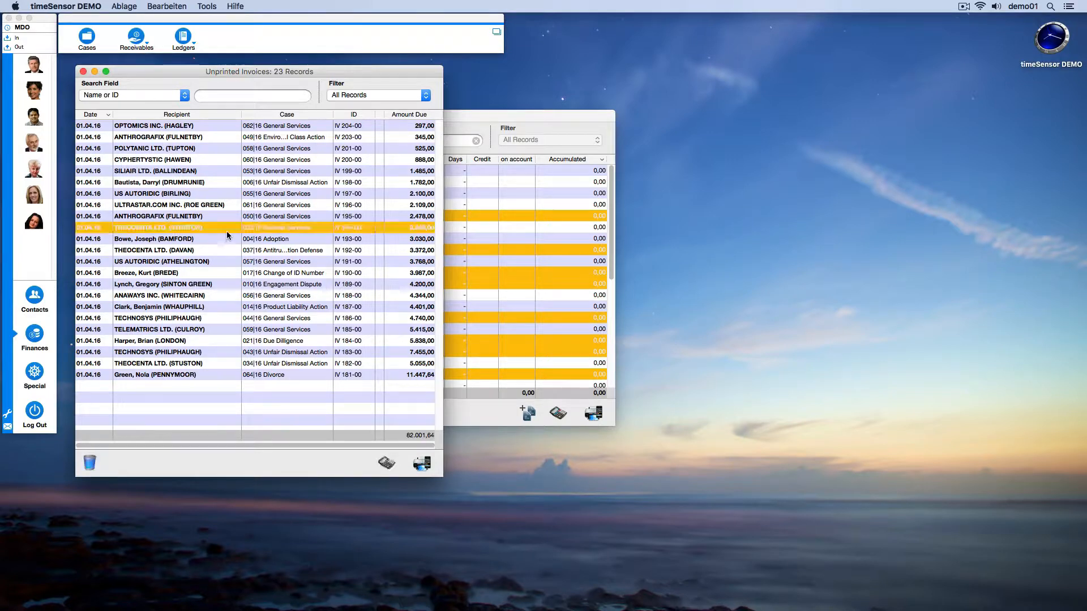
left_click(219, 375, "shift")
left_click(92, 463)
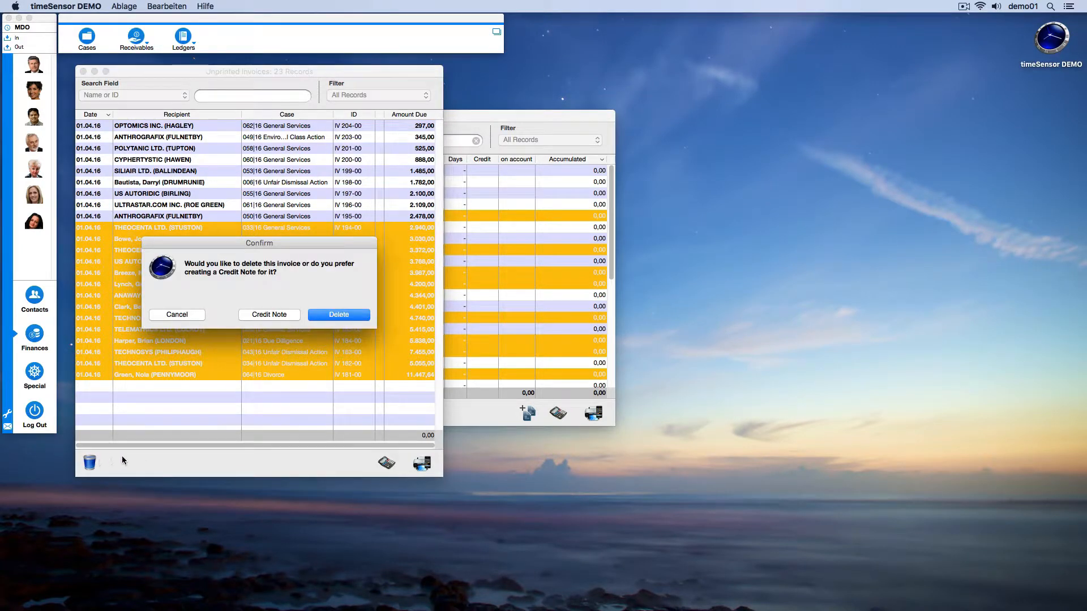
left_click(332, 315)
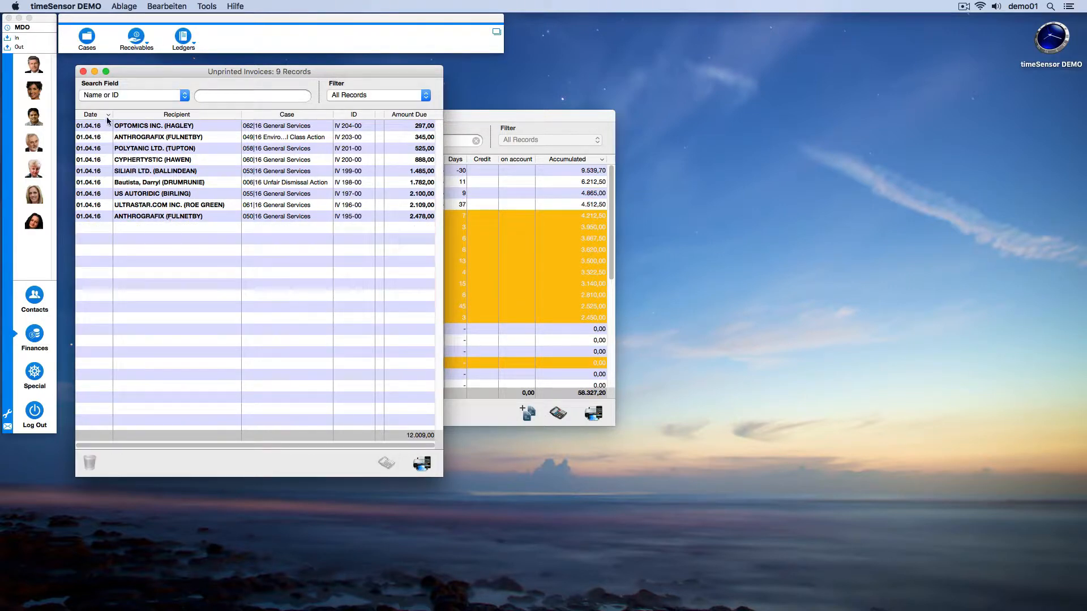
left_click(83, 72)
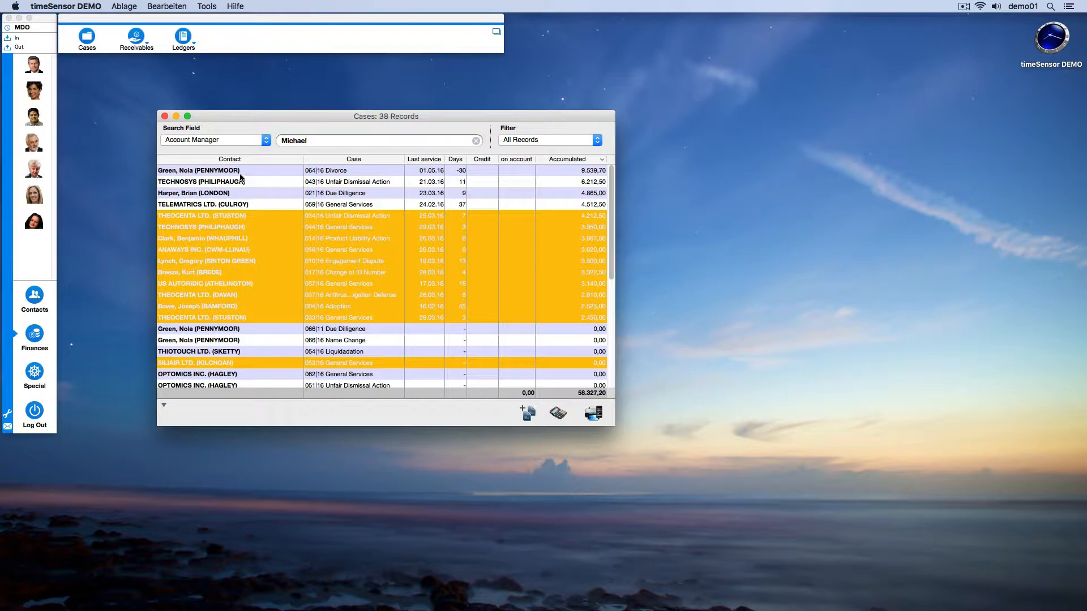
Create an Invoice Proposal Details draft for the 064|16 Divorce case, review its services and totals, and close the draft.
left_click(264, 171)
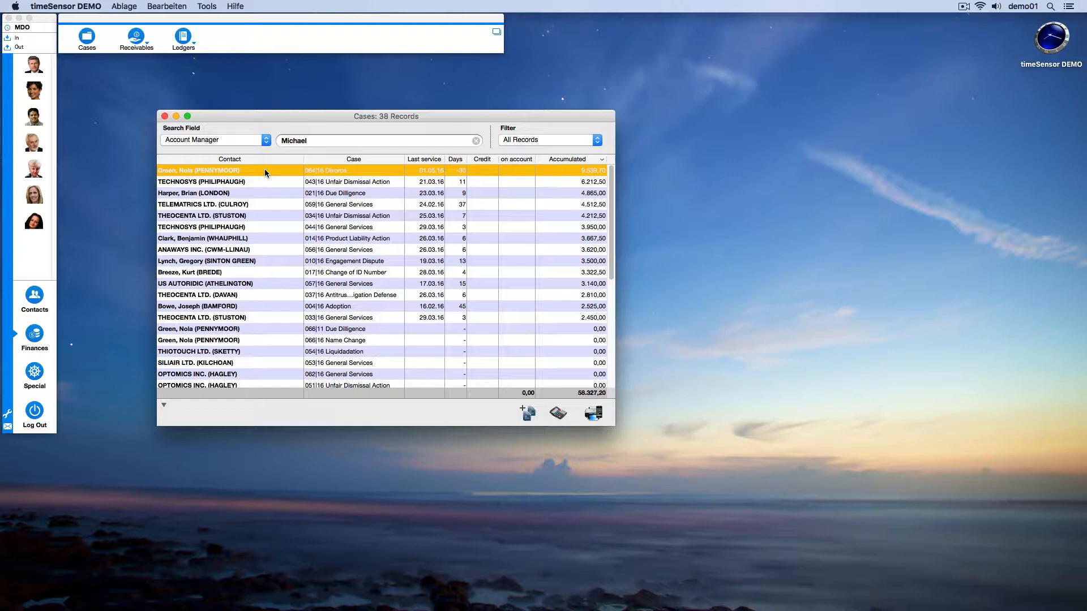
left_click(593, 413)
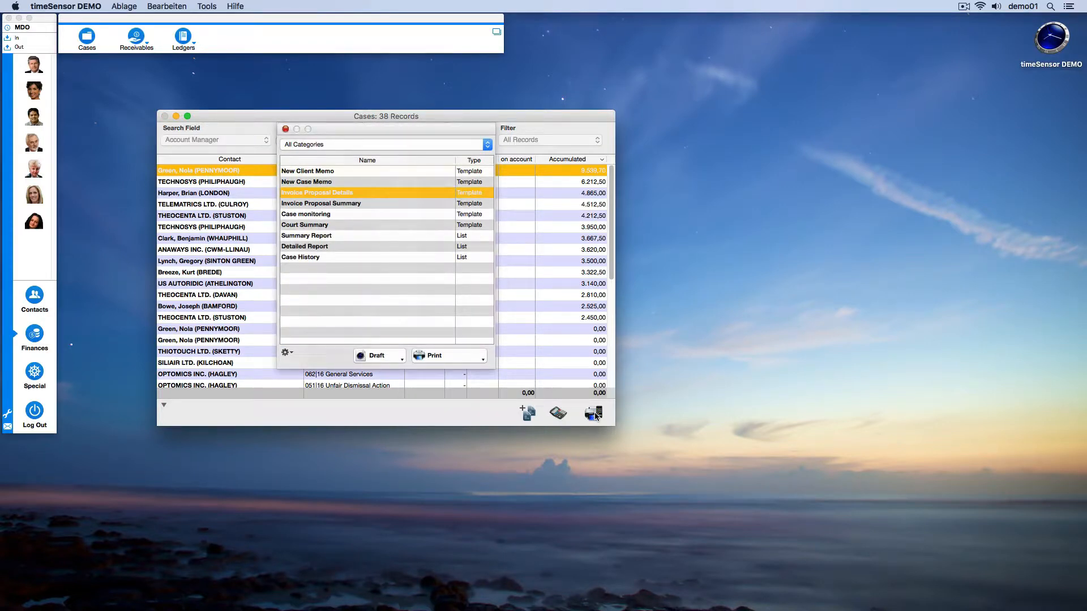
left_click(387, 356)
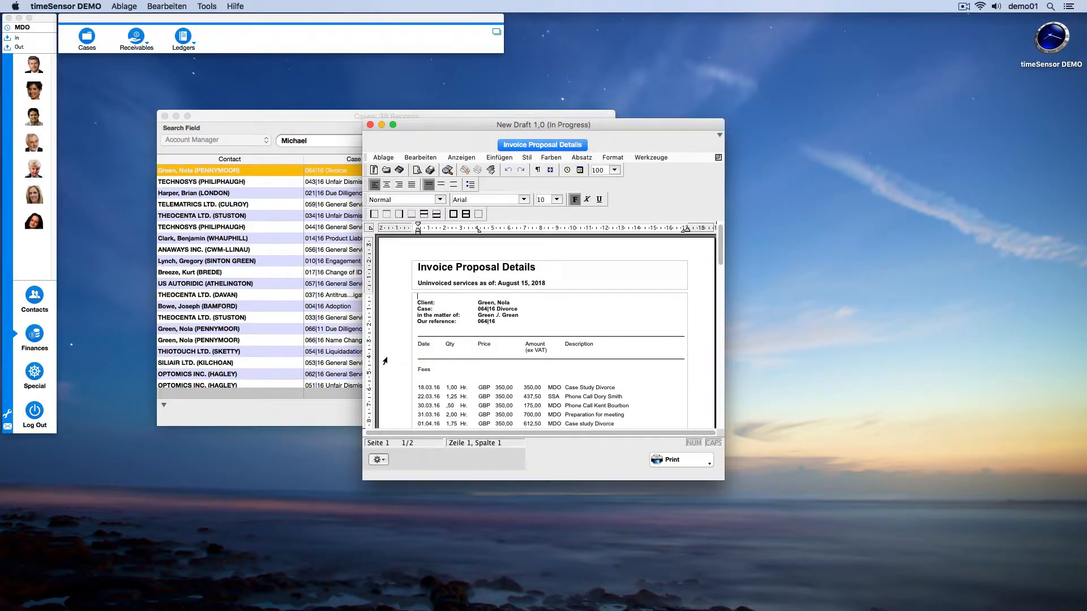
scroll(385, 361, "down", 10)
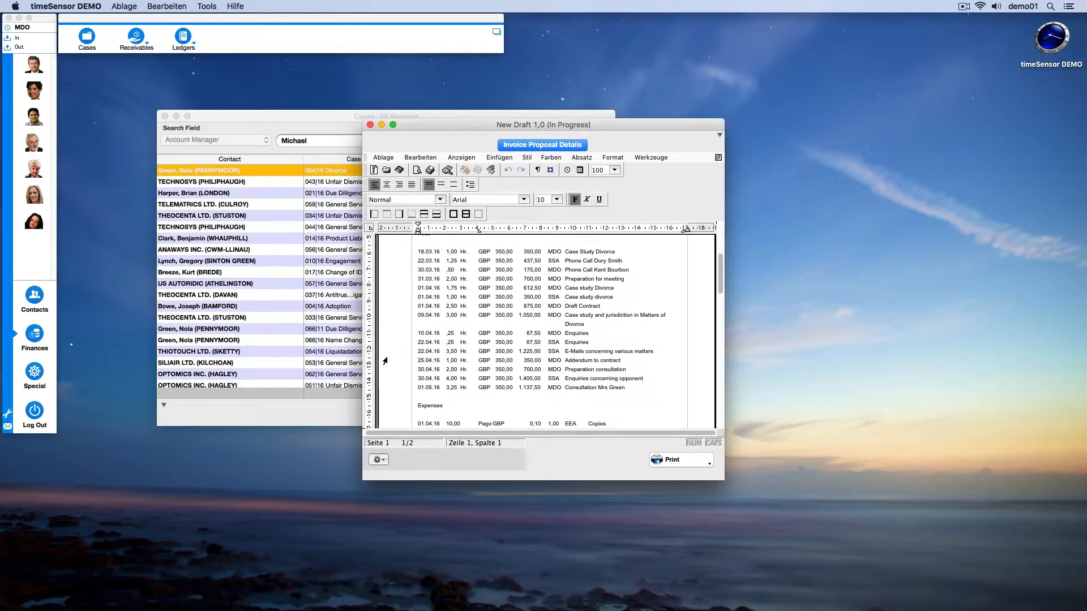
scroll(385, 360, "down", 15)
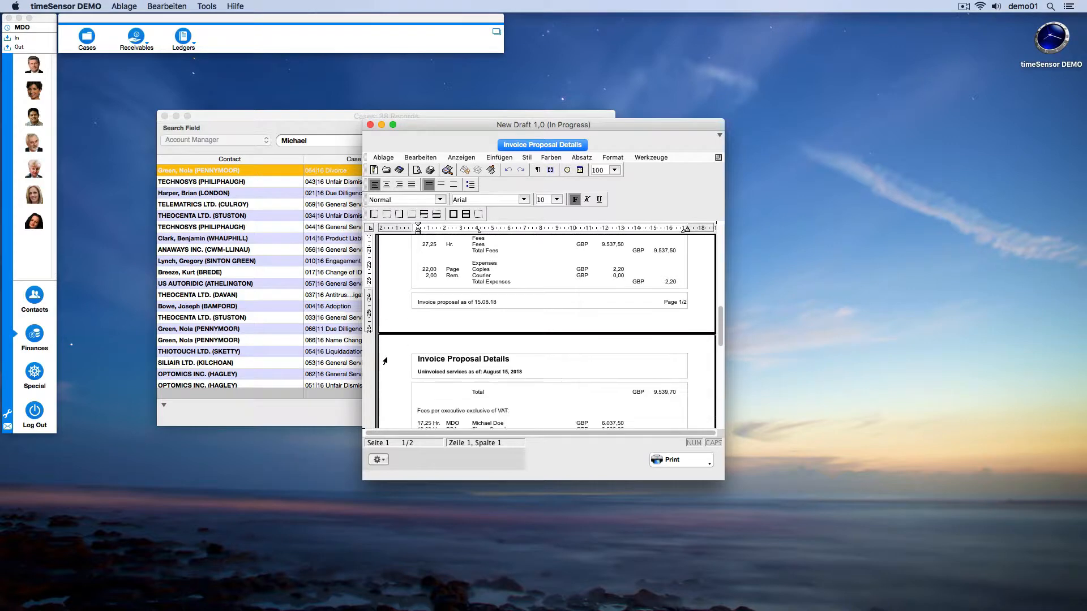
scroll(385, 361, "up", 10)
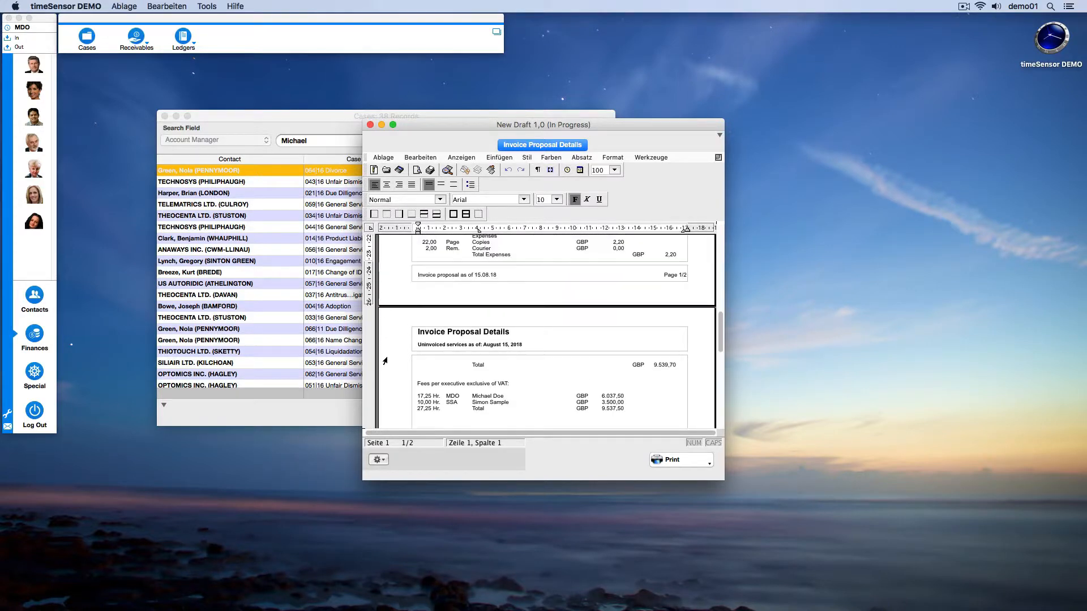
left_click(370, 124)
left_click(433, 337)
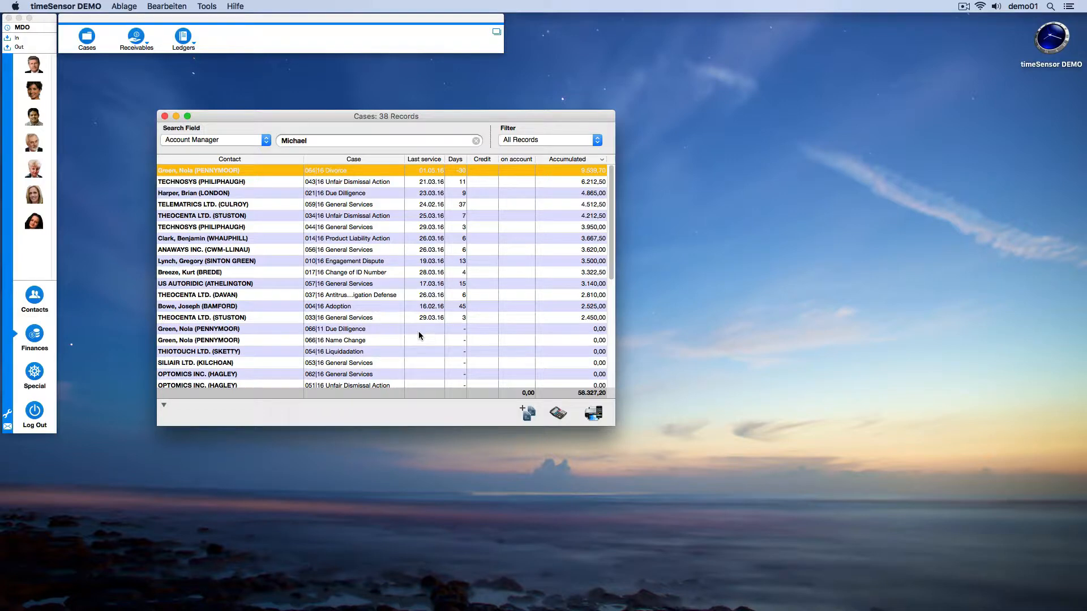
Hide the 22.03.16 phone call and the 10.04.16 Enquiries services in the 064|16 Divorce case, and save the dossier.
double_click(300, 170)
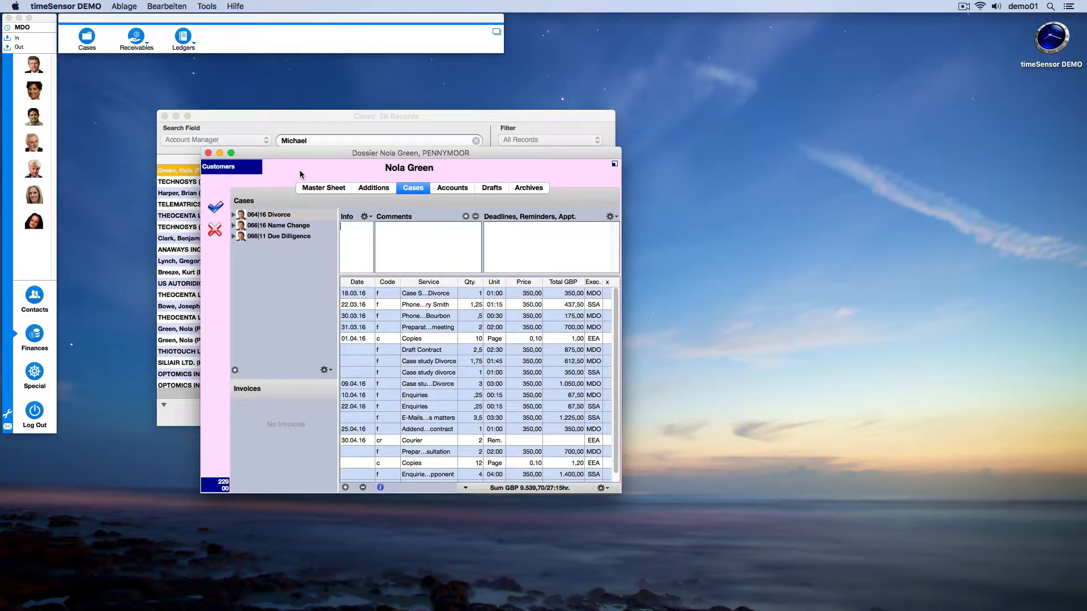
left_click(365, 306)
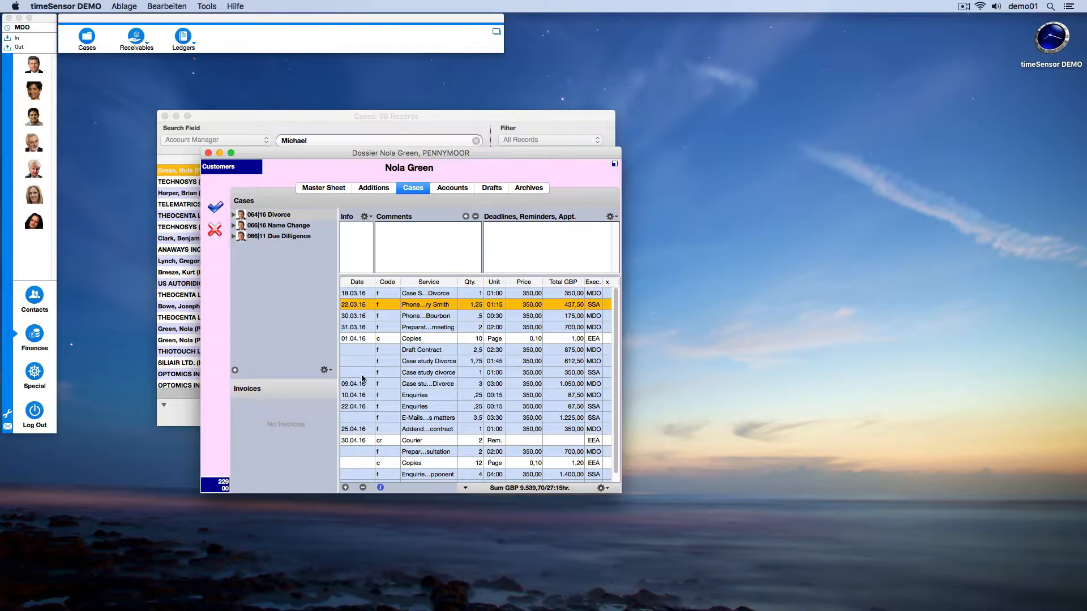
left_click(366, 395, "super")
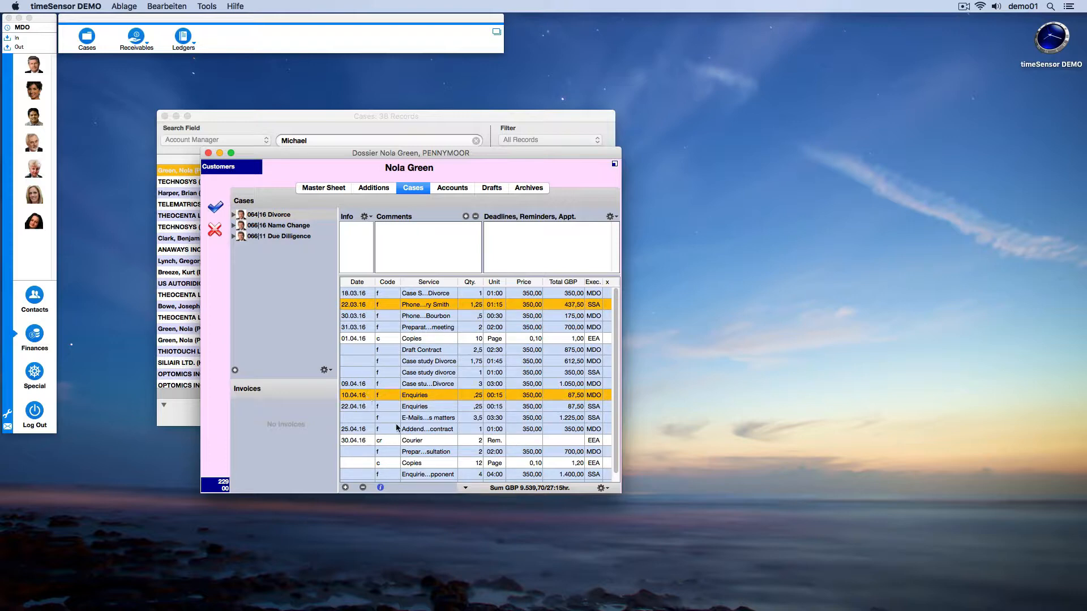
left_click(600, 488)
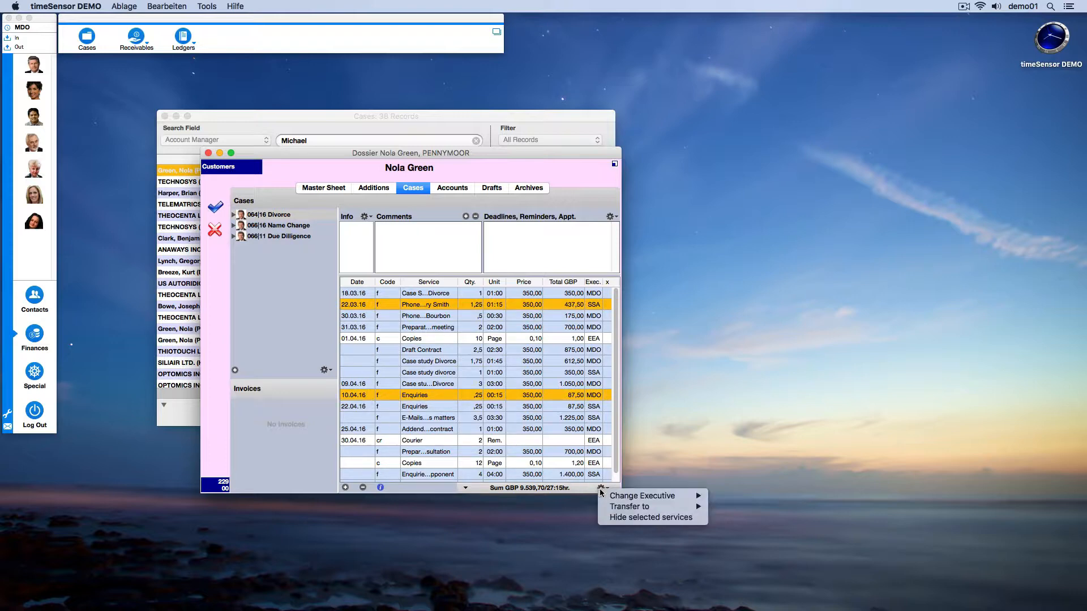
left_click(605, 518)
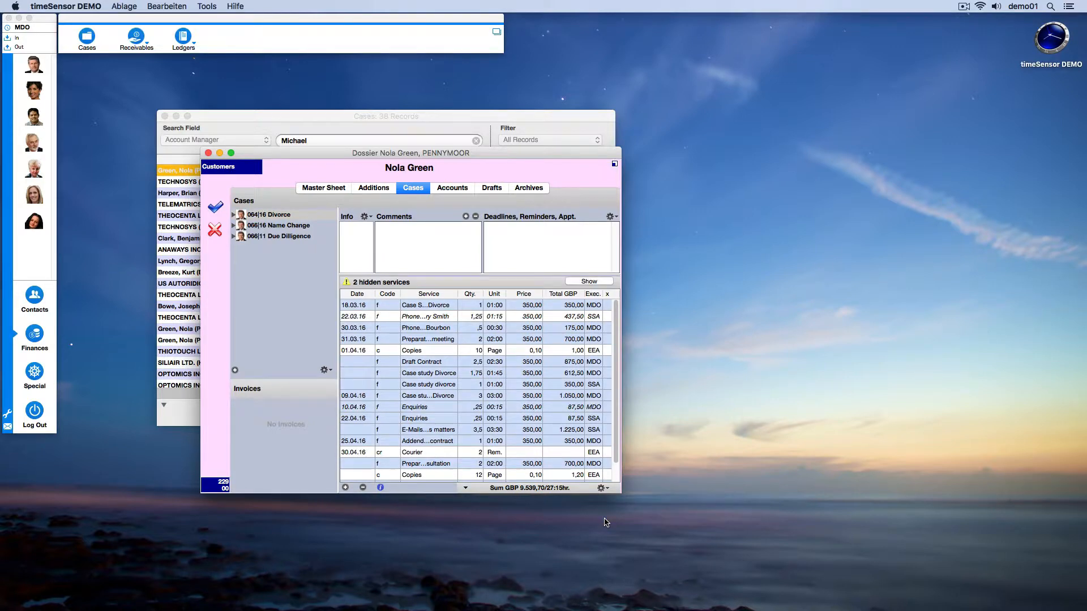
left_click(215, 210)
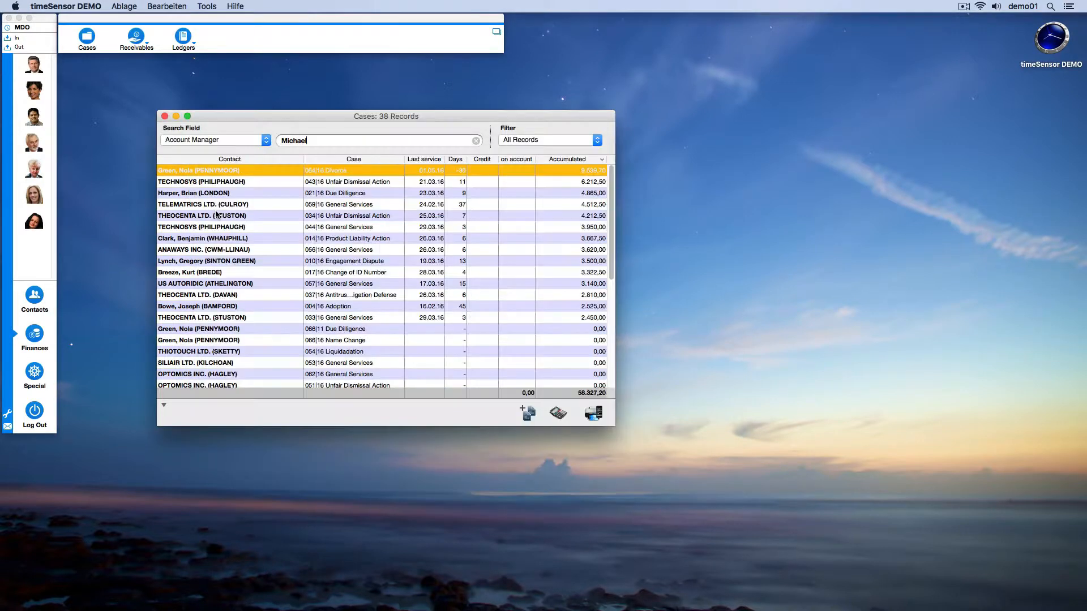
Create an Invoice Proposal Details draft for the 064|16 Divorce case, print it, and close the case list.
left_click(592, 413)
left_click(395, 357)
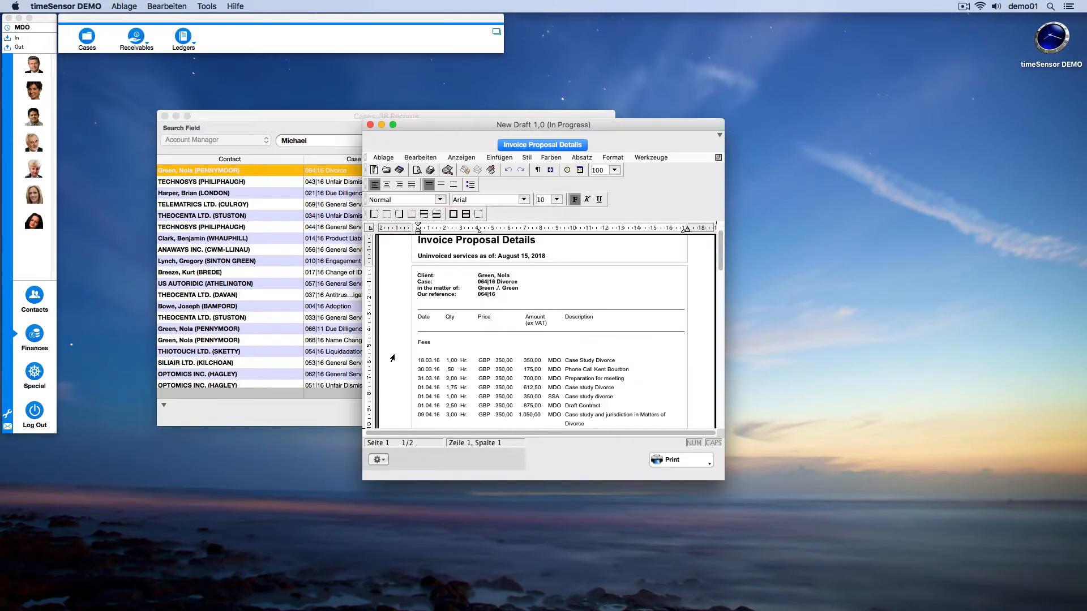
left_click(678, 460)
left_click(617, 353)
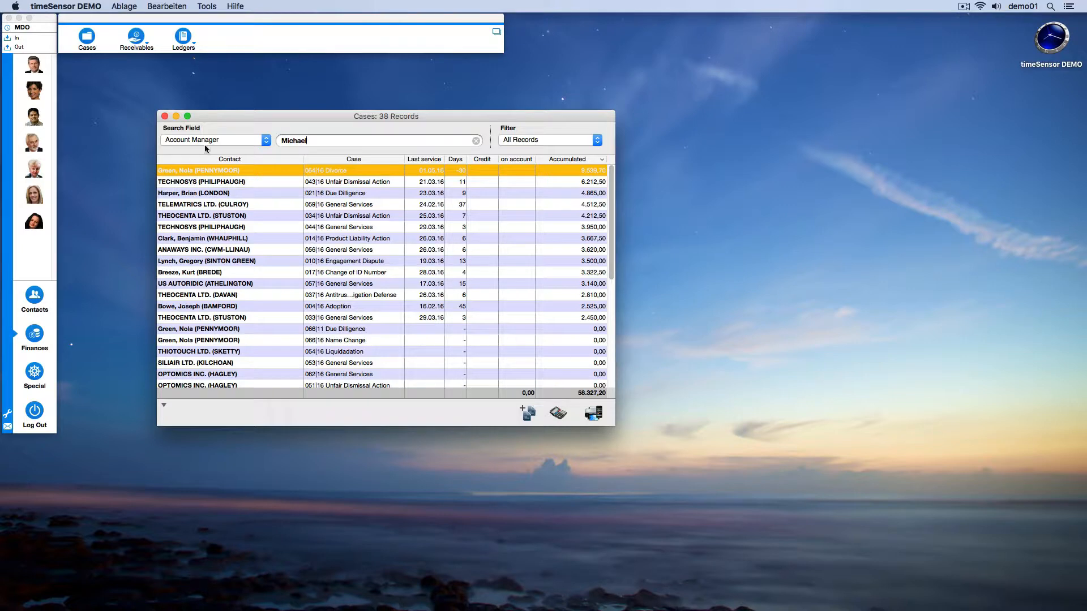
left_click(165, 116)
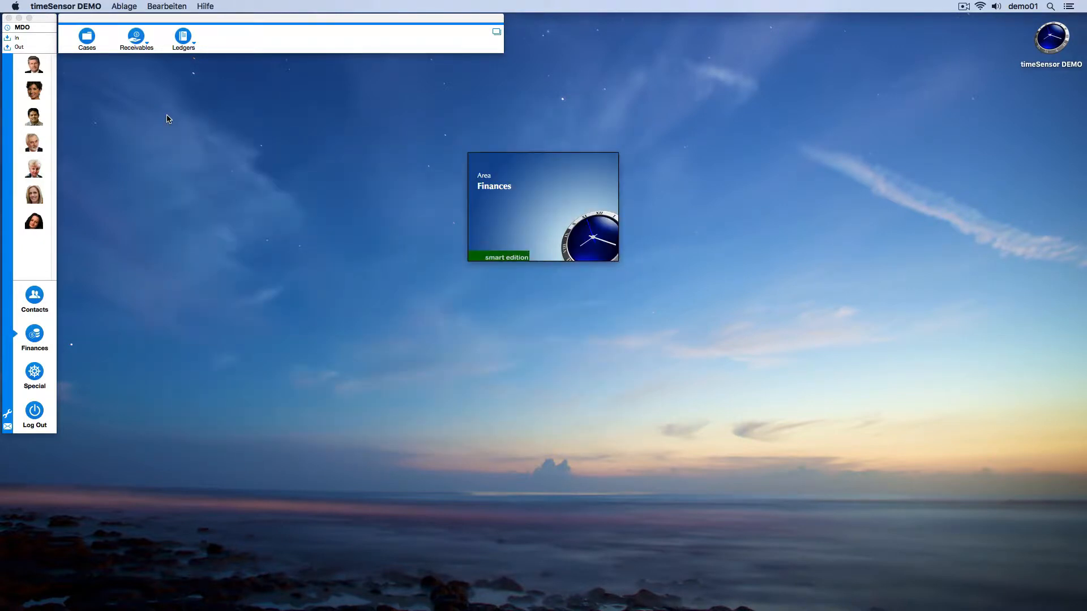
Review the unprinted, outstanding and settled invoice lists one after another, and close them.
left_click(137, 43)
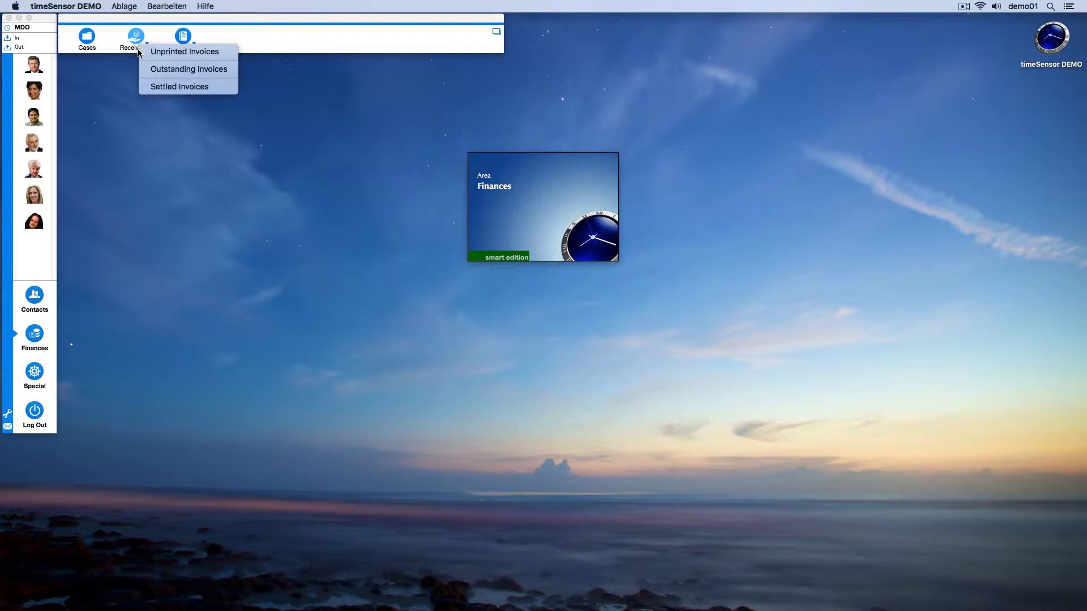
left_click(143, 52)
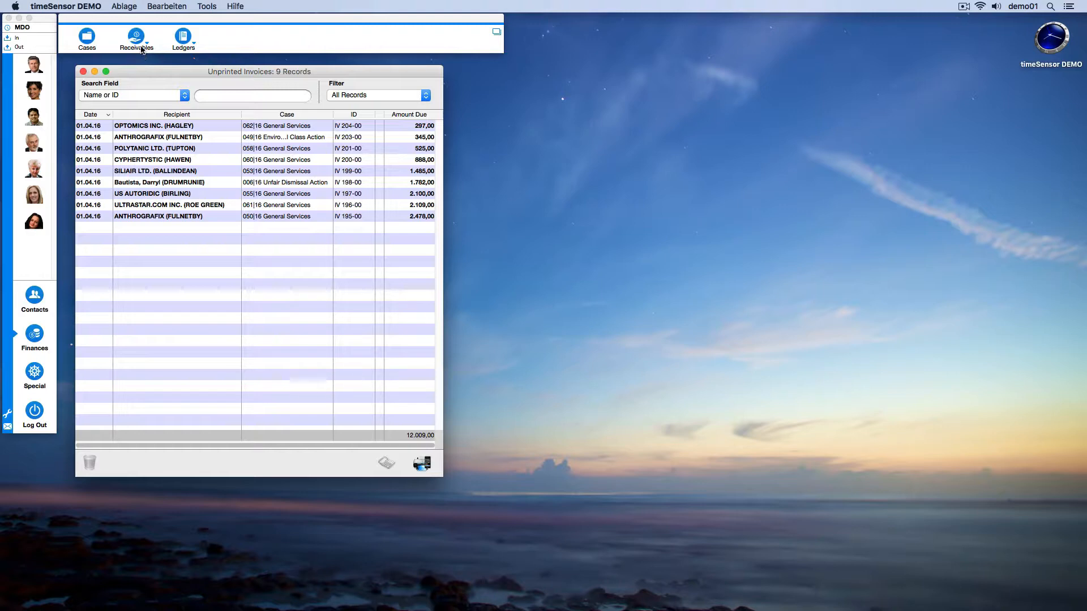
left_click(140, 41)
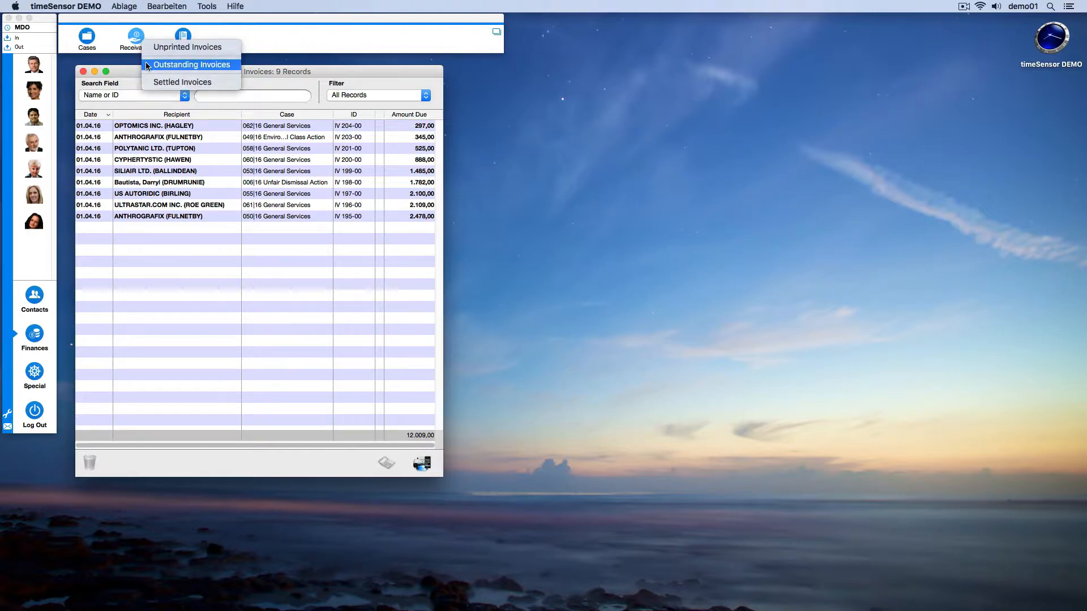
left_click(145, 64)
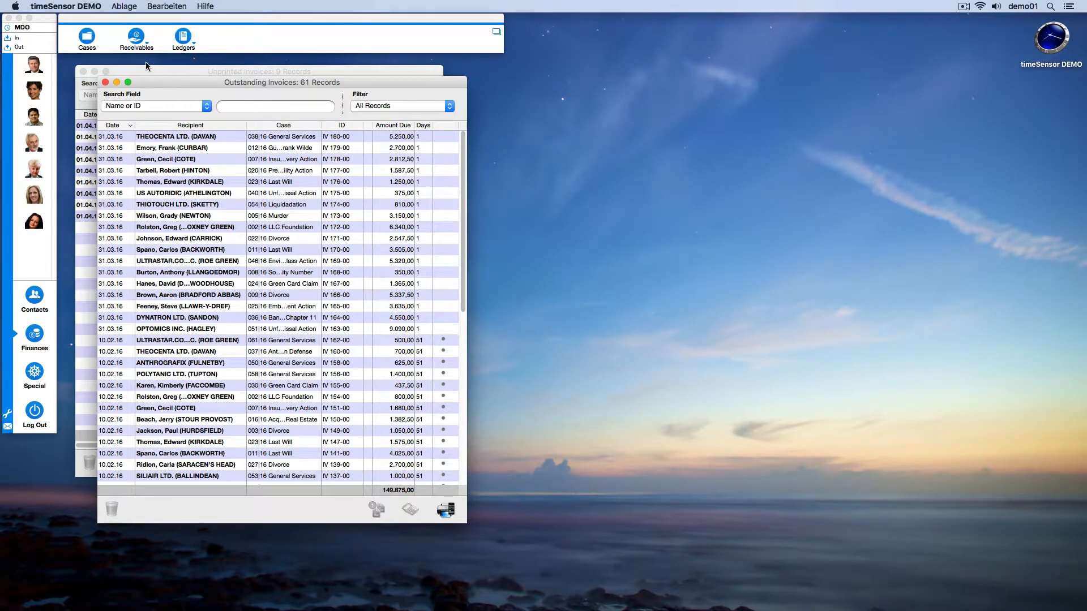
left_click(136, 39)
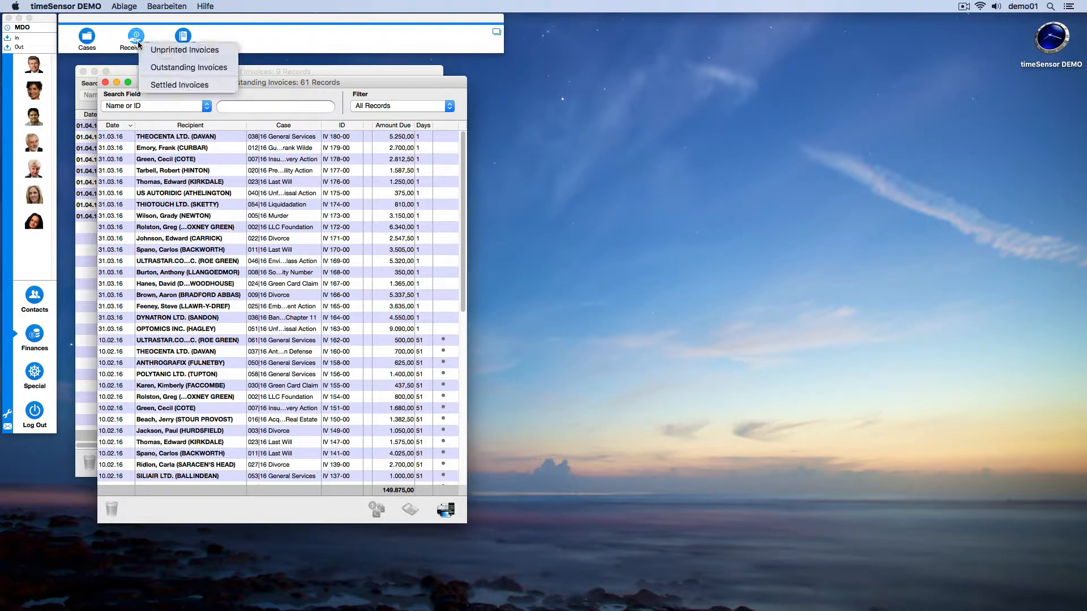
left_click(142, 85)
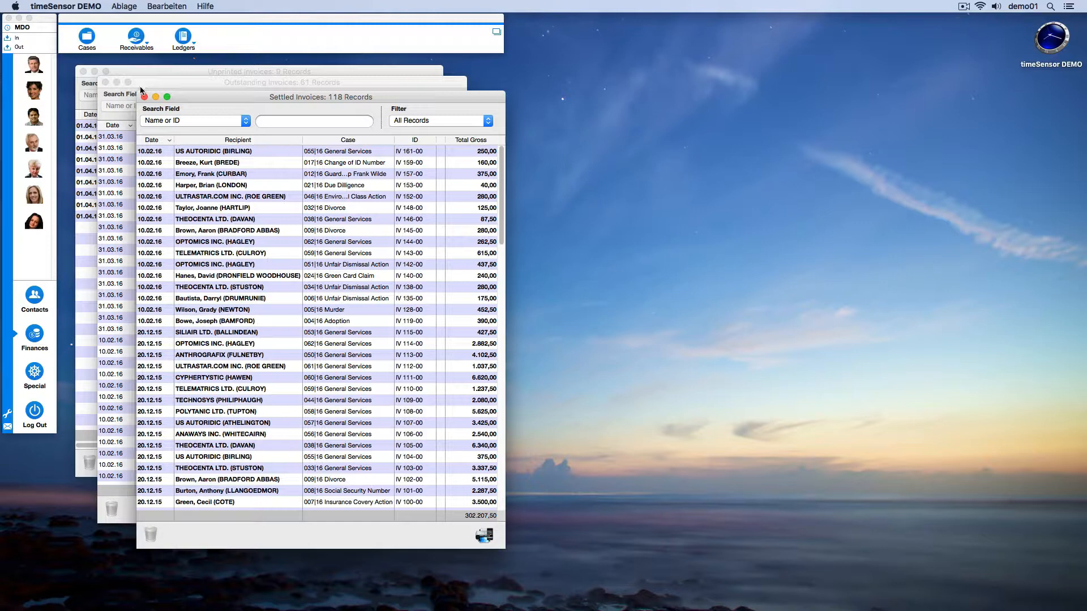
left_click(144, 97, "alt")
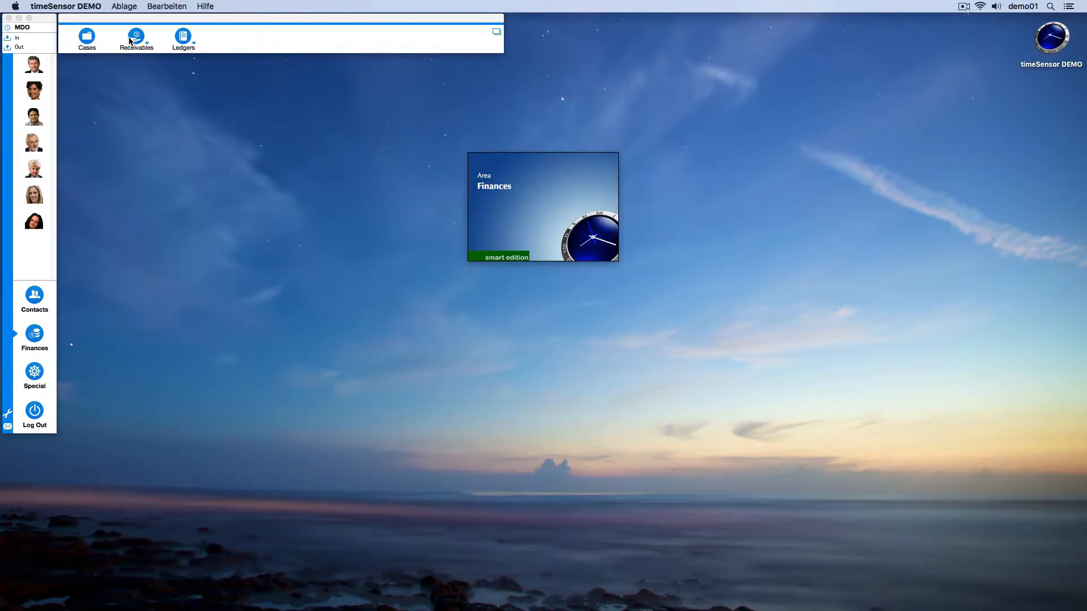
Create a draft of unprinted invoice IV 204-00 from the Invoice template and check its amounts.
left_click(136, 37)
left_click(141, 61)
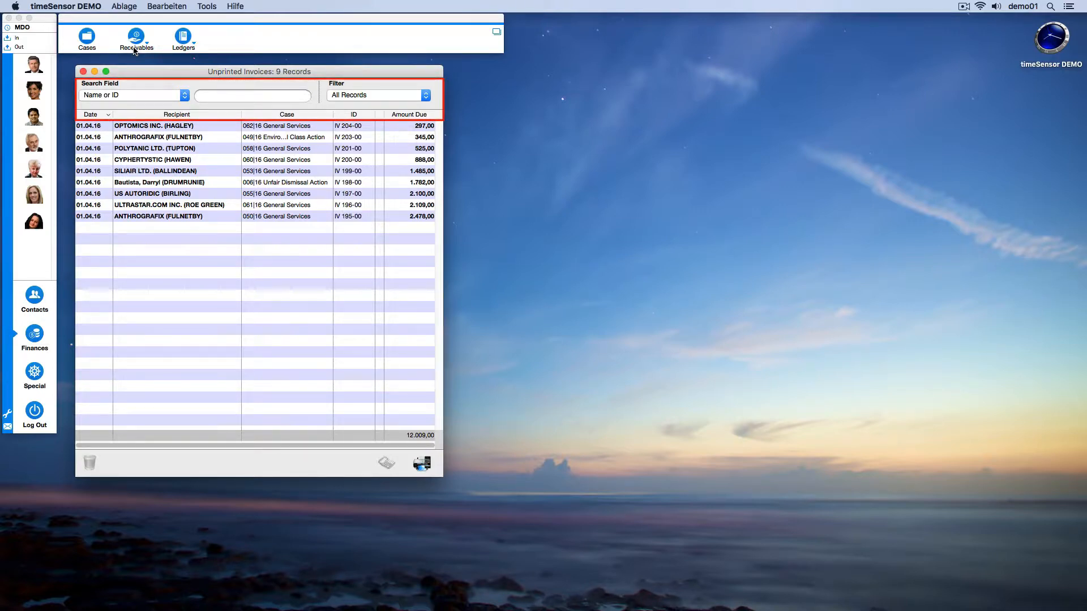
left_click(166, 129)
left_click(422, 464)
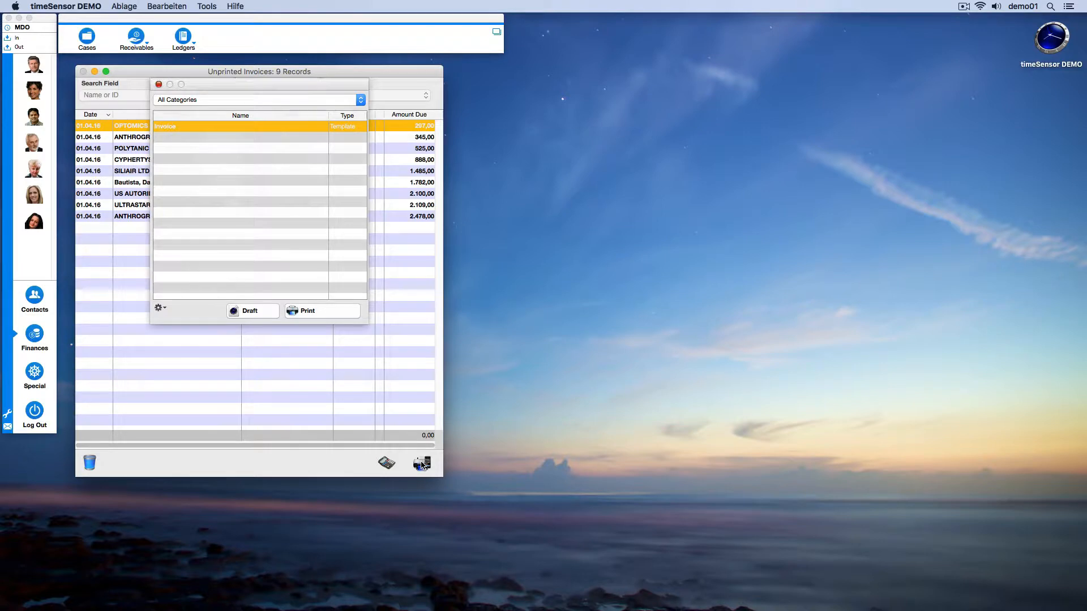
left_click(249, 313)
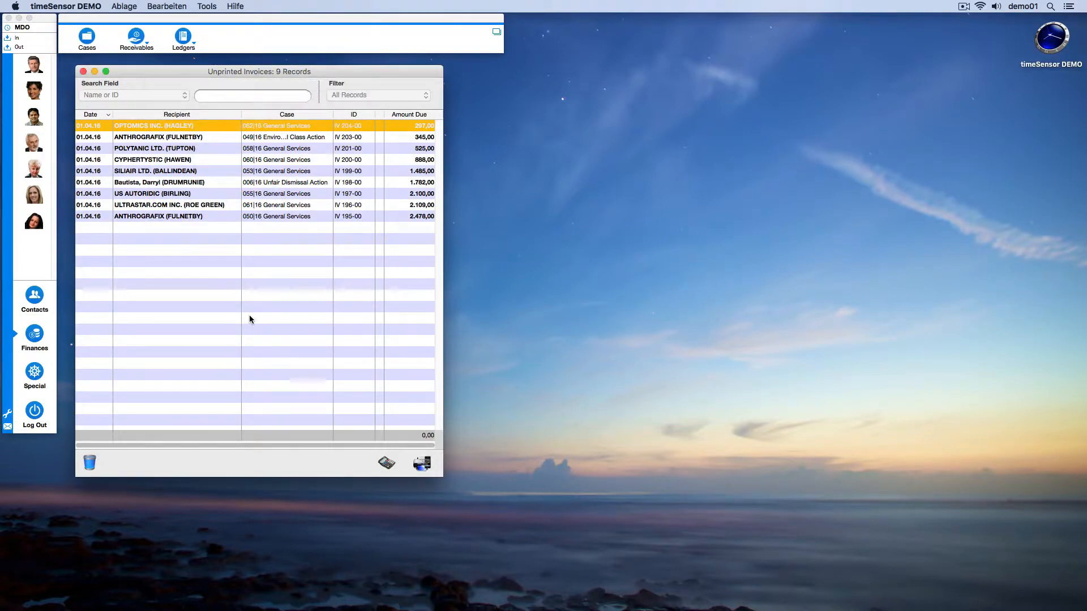
scroll(385, 311, "down", 5)
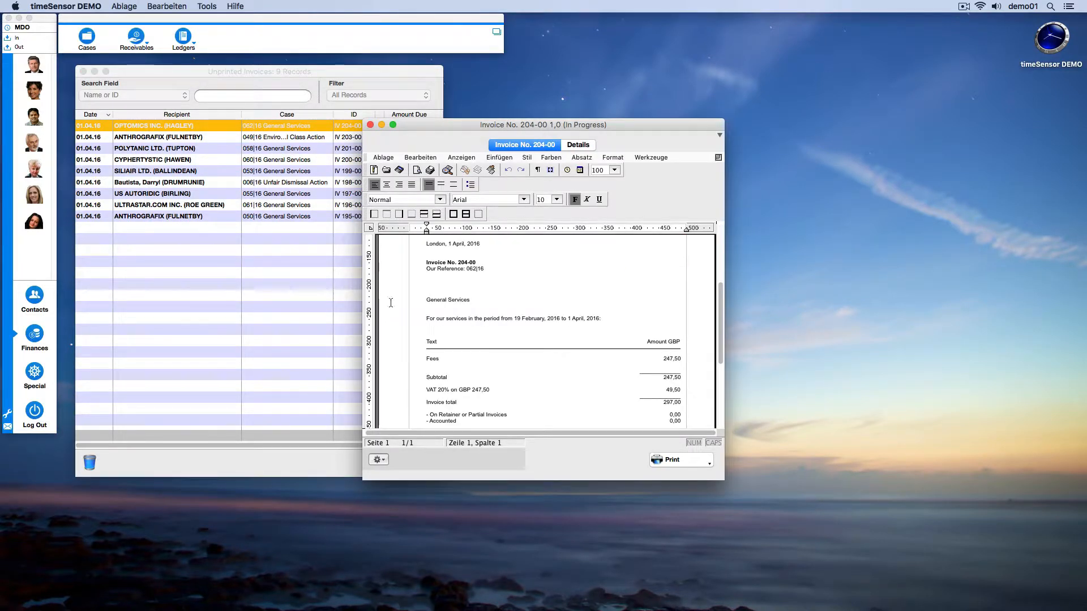
Print one copy of the draft's current page tab, and print and archive the whole document as Invoice No. 204-00.
left_click(425, 169)
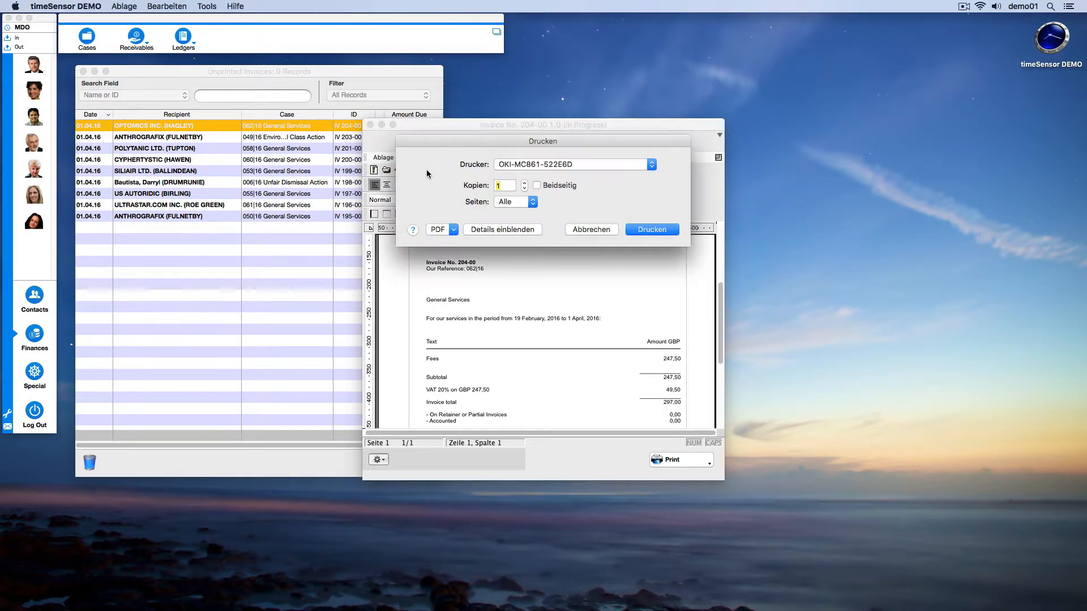
left_click(637, 233)
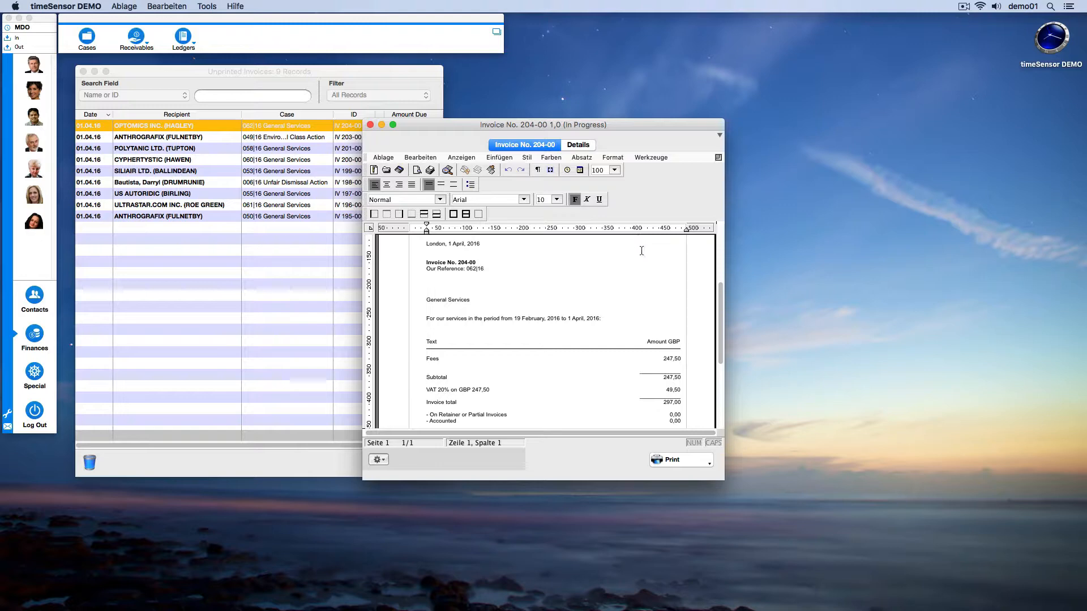
left_click(693, 463)
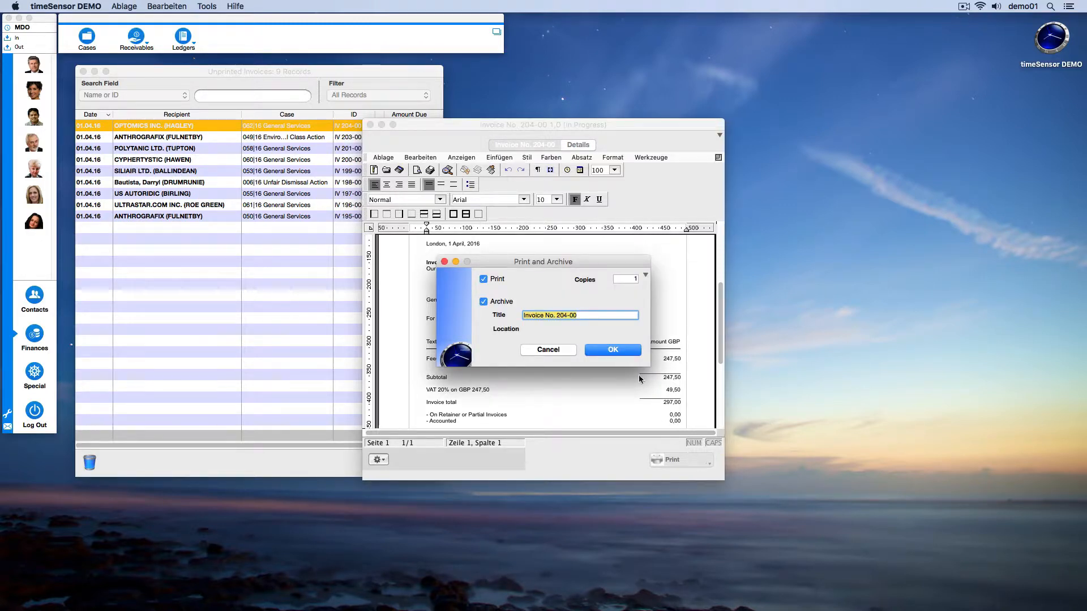
left_click(623, 350)
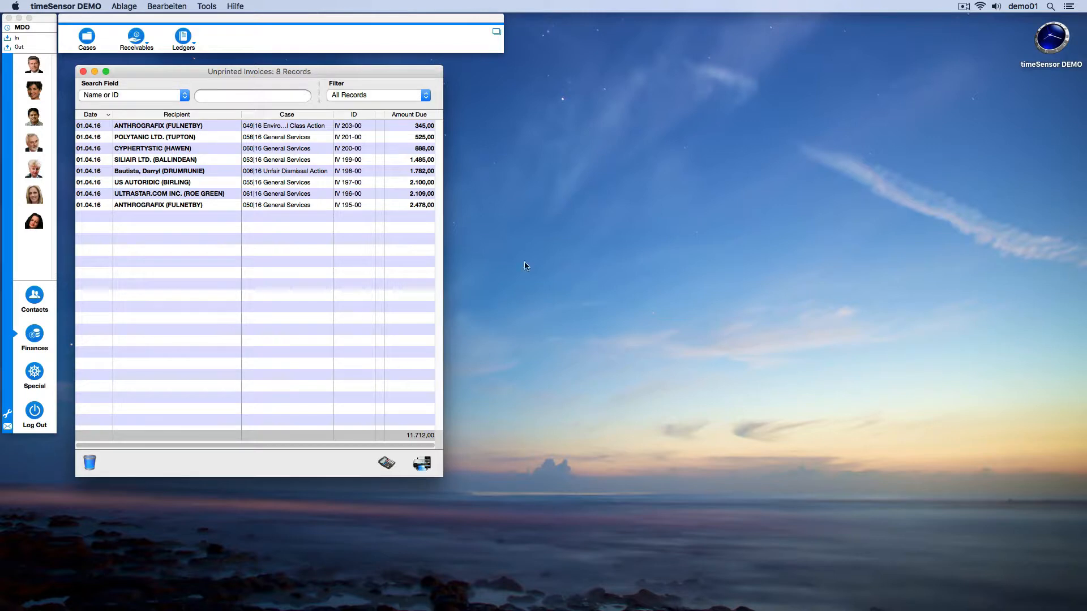
Print unprinted invoice IV 198-00 directly from the Invoice template without a draft, and close the list.
left_click(414, 171)
left_click(422, 463)
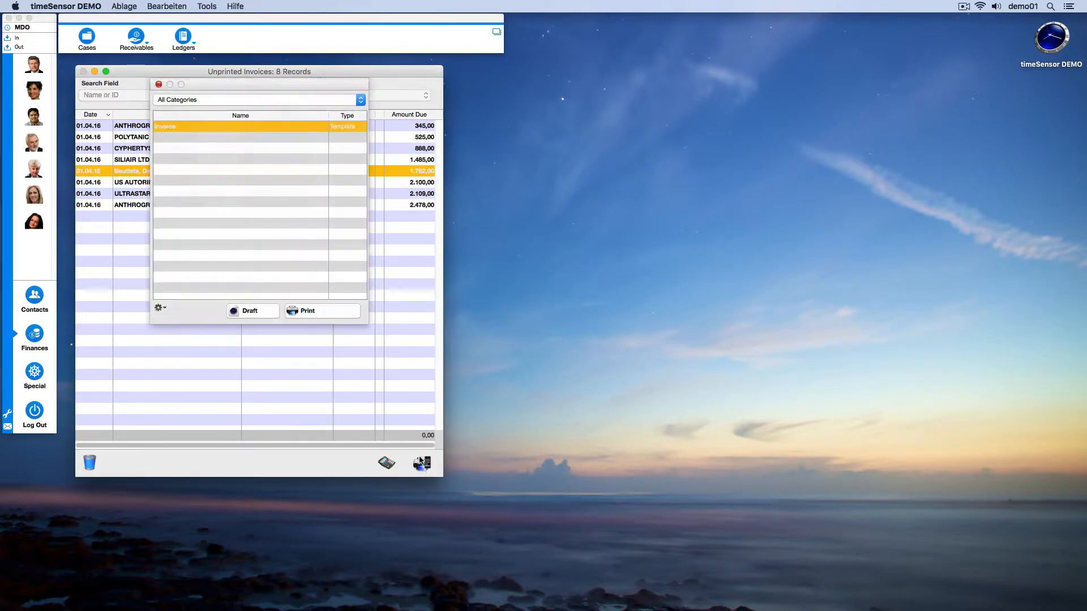
left_click(327, 311)
left_click(326, 321)
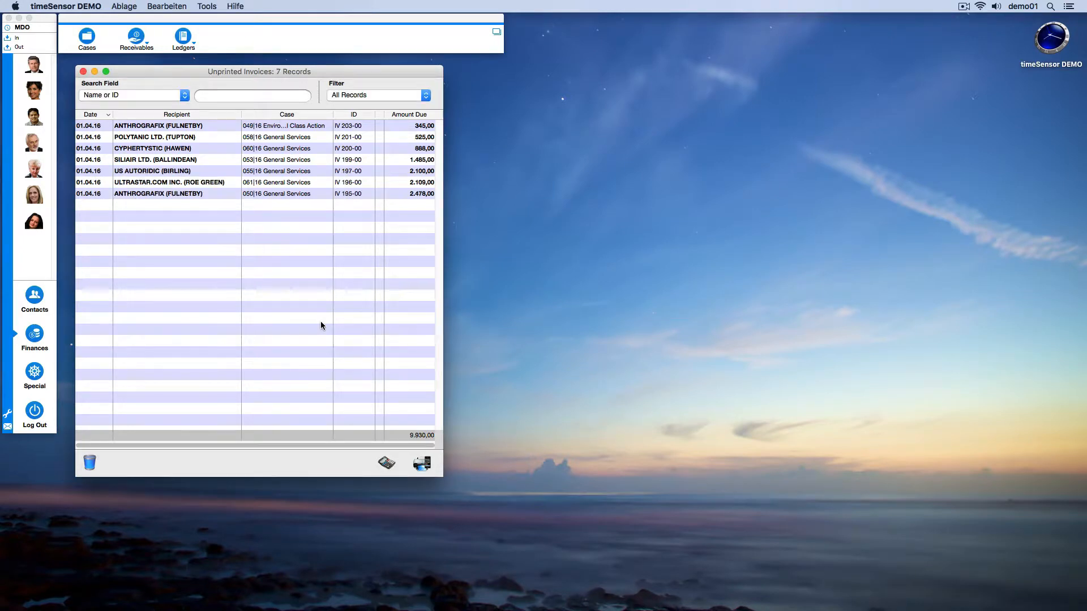
left_click(83, 71)
Create the 1st Statement for outstanding invoice IV 132-00 of the 028|16 Divorce case, and print and archive it.
left_click(135, 36)
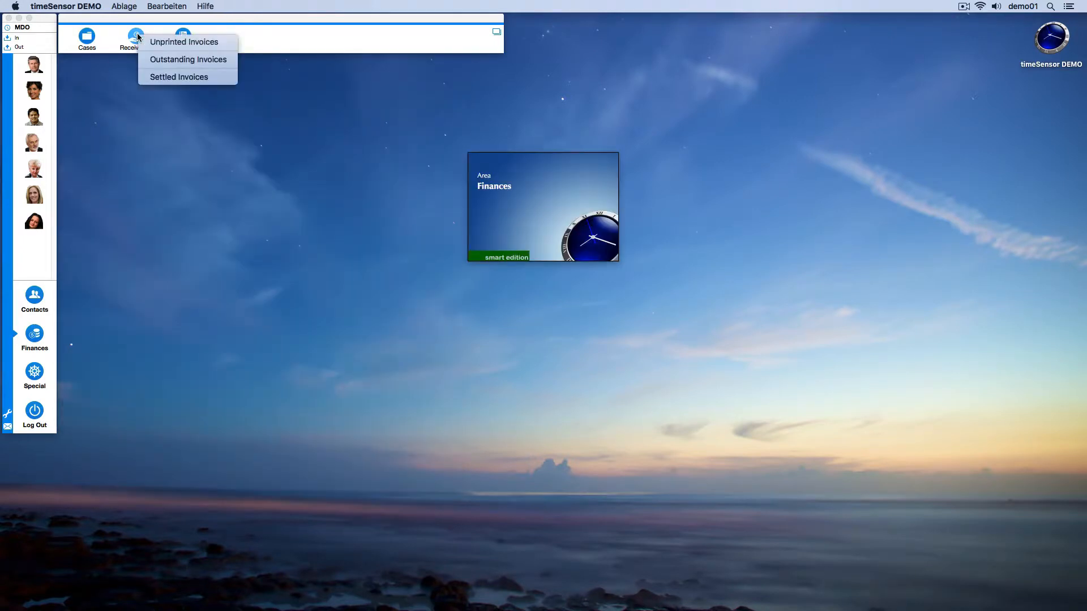
left_click(146, 62)
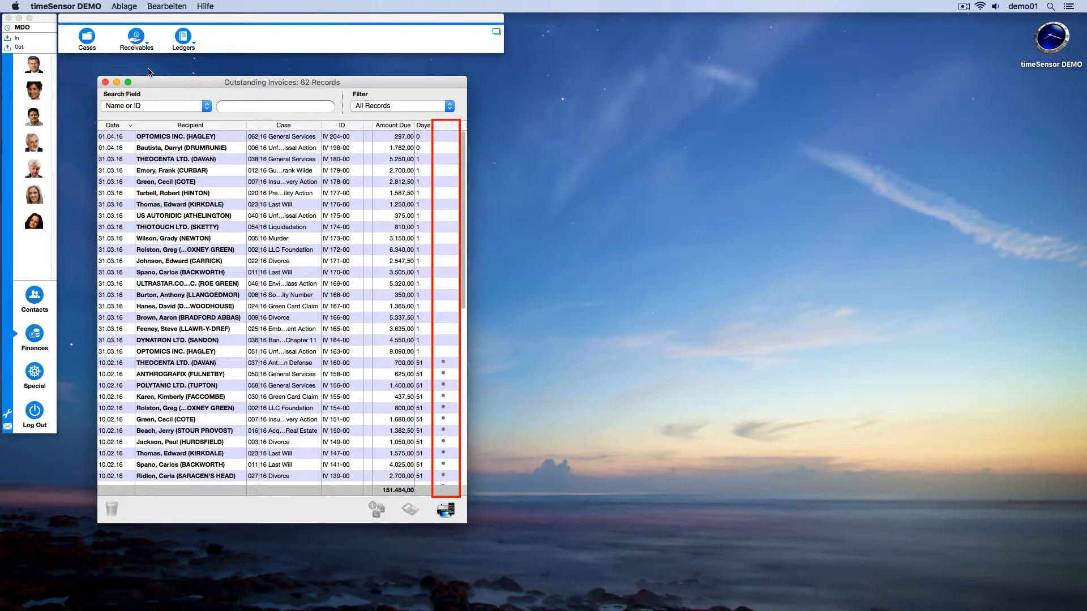
scroll(257, 177, "down", 10)
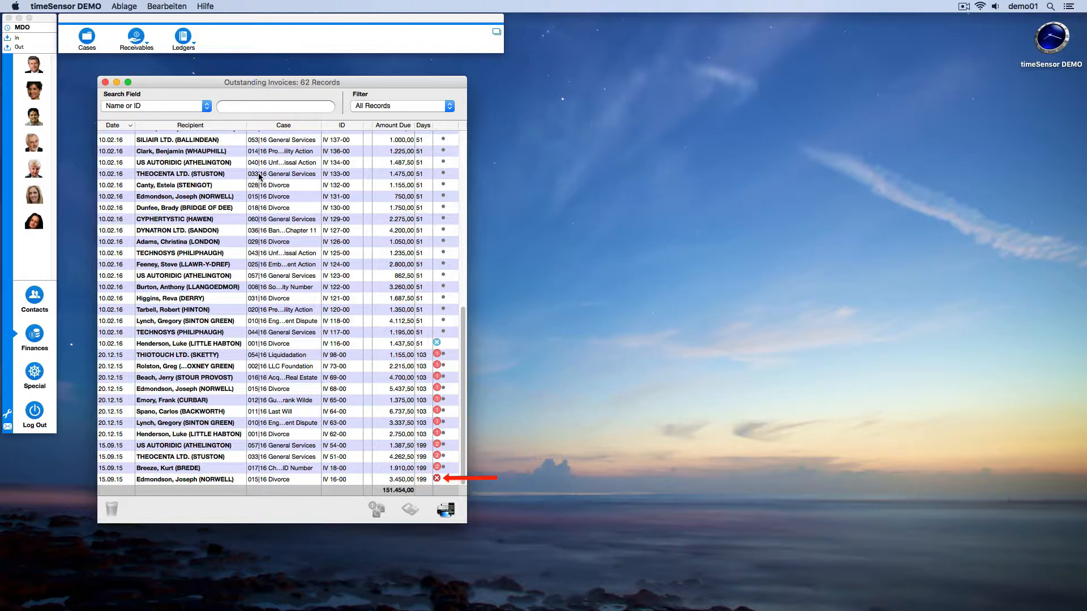
left_click(262, 187)
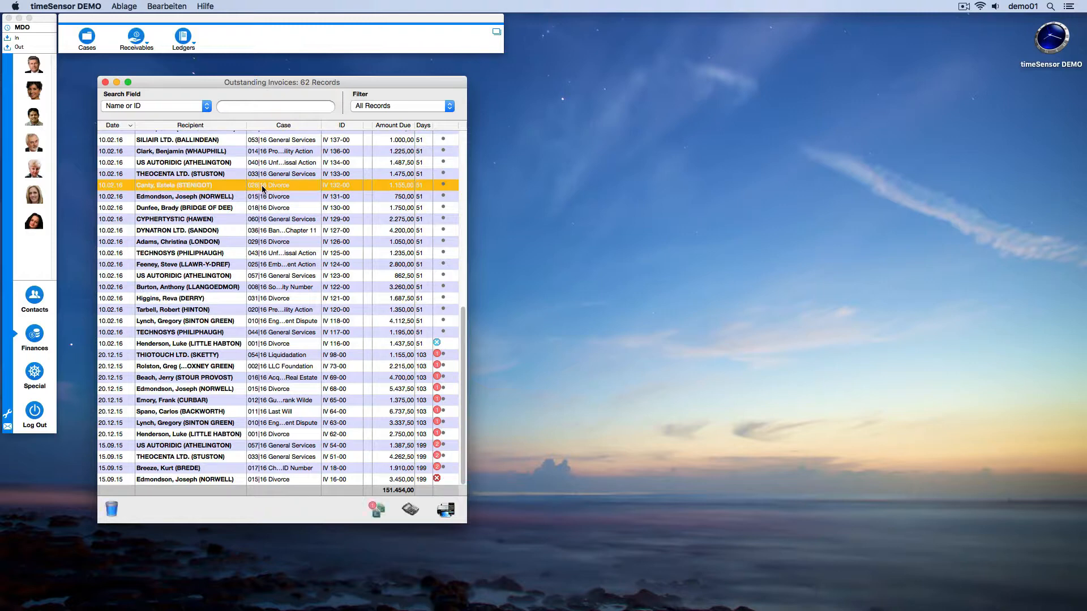
left_click(381, 512)
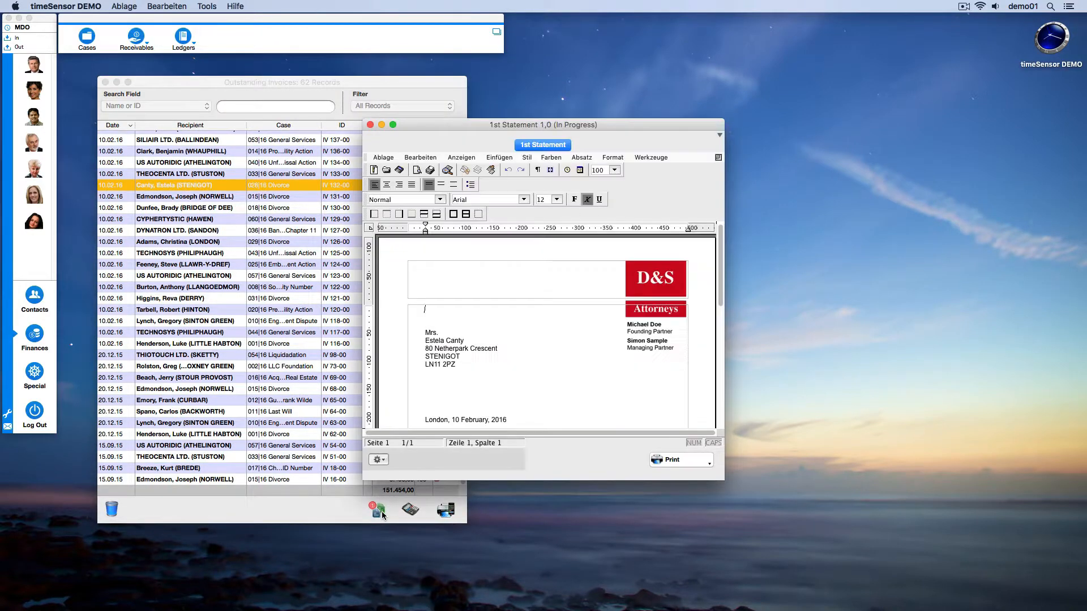
left_click(653, 461)
left_click(601, 351)
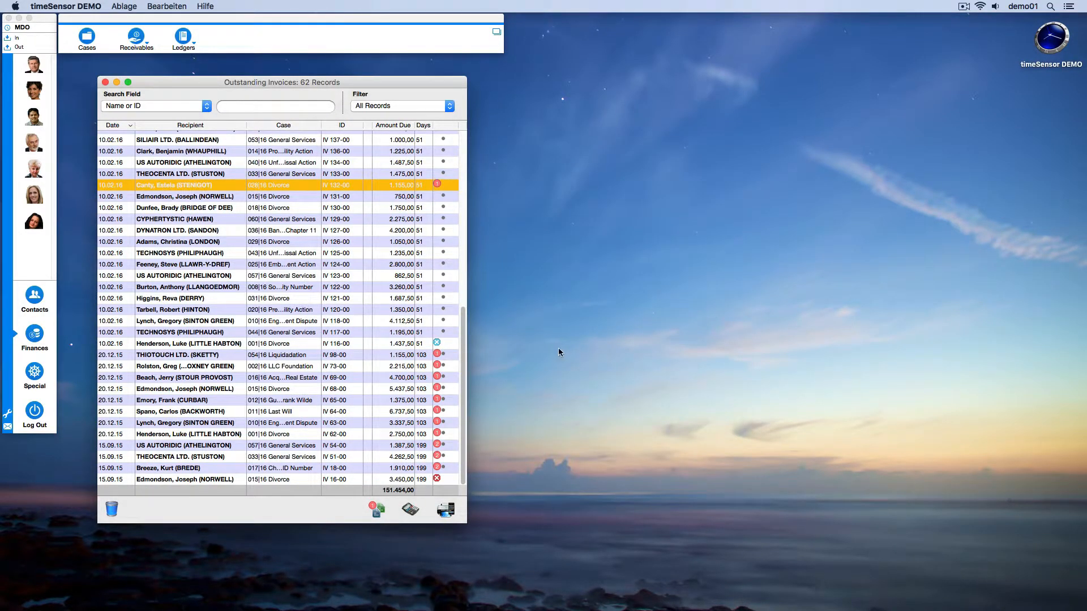
Create the 2nd Statement for THIOTOUCH LTD.'s outstanding invoice IV 98-00, and print and archive it.
left_click(423, 357)
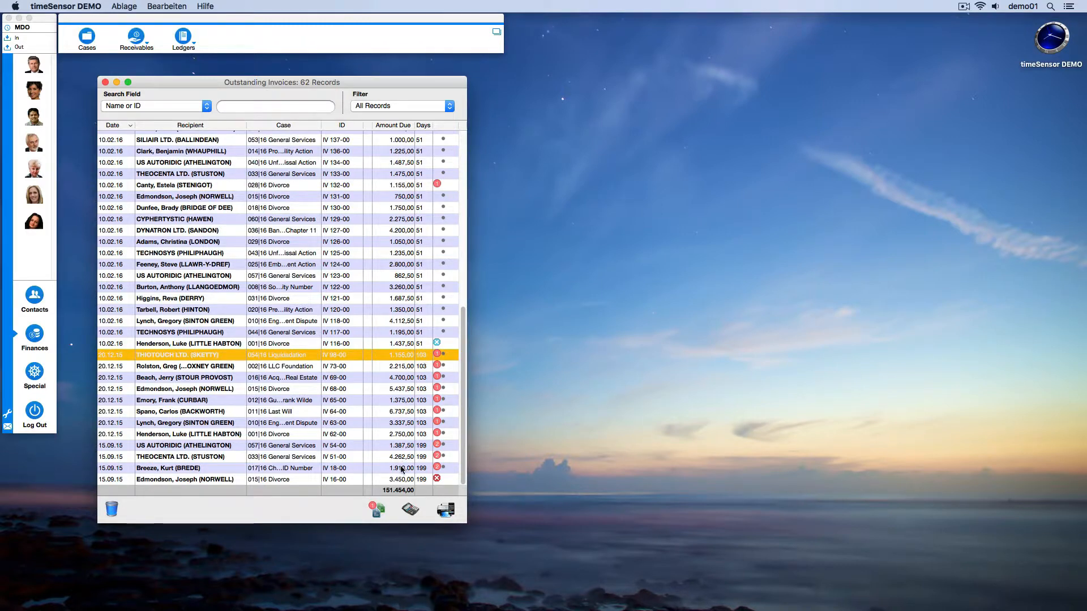
left_click(376, 509)
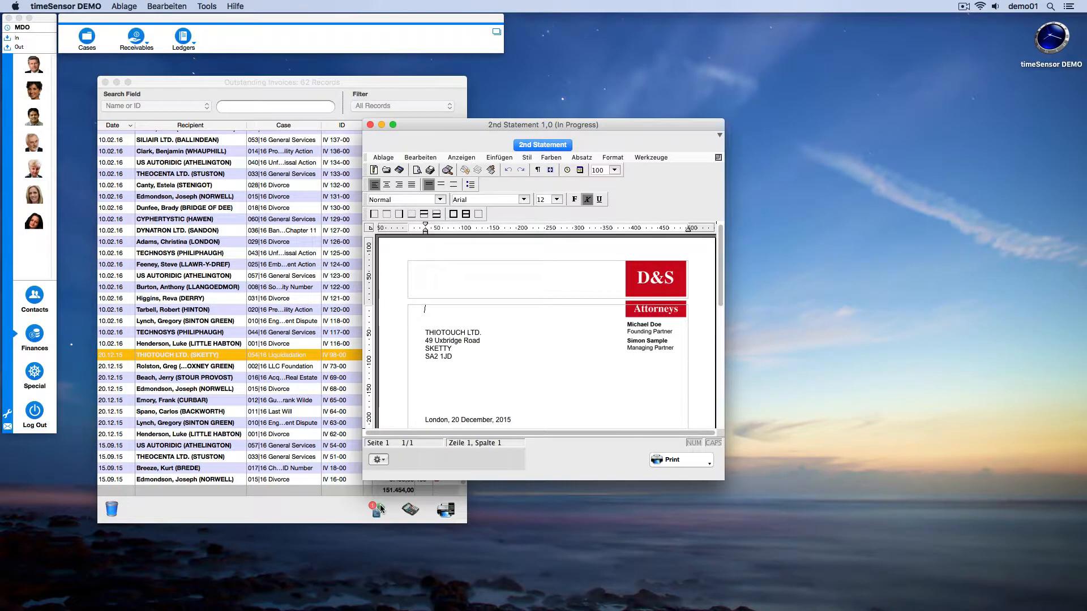
left_click(656, 460)
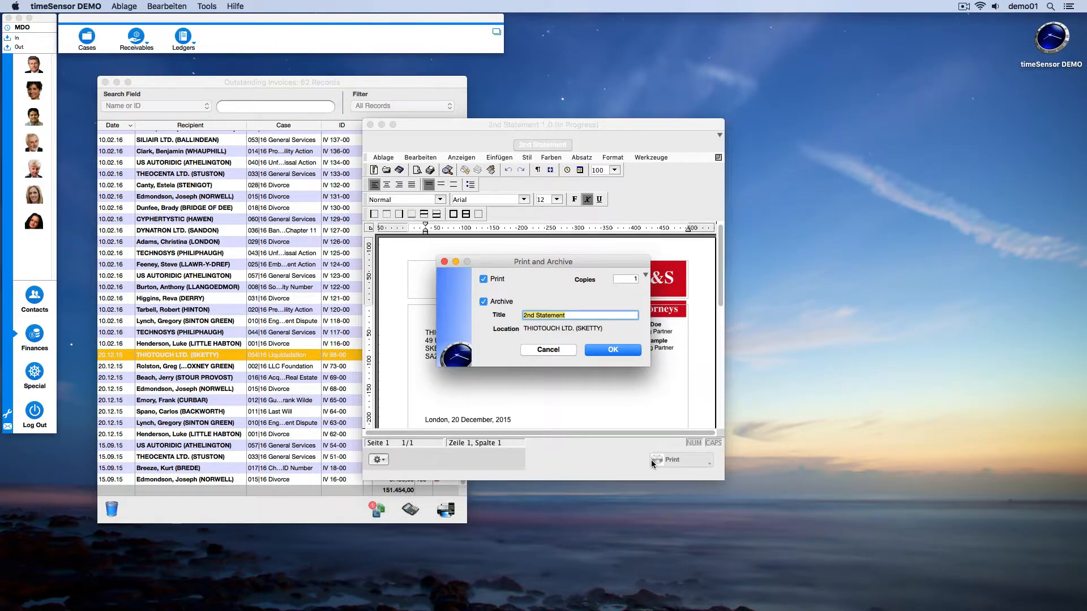
left_click(619, 351)
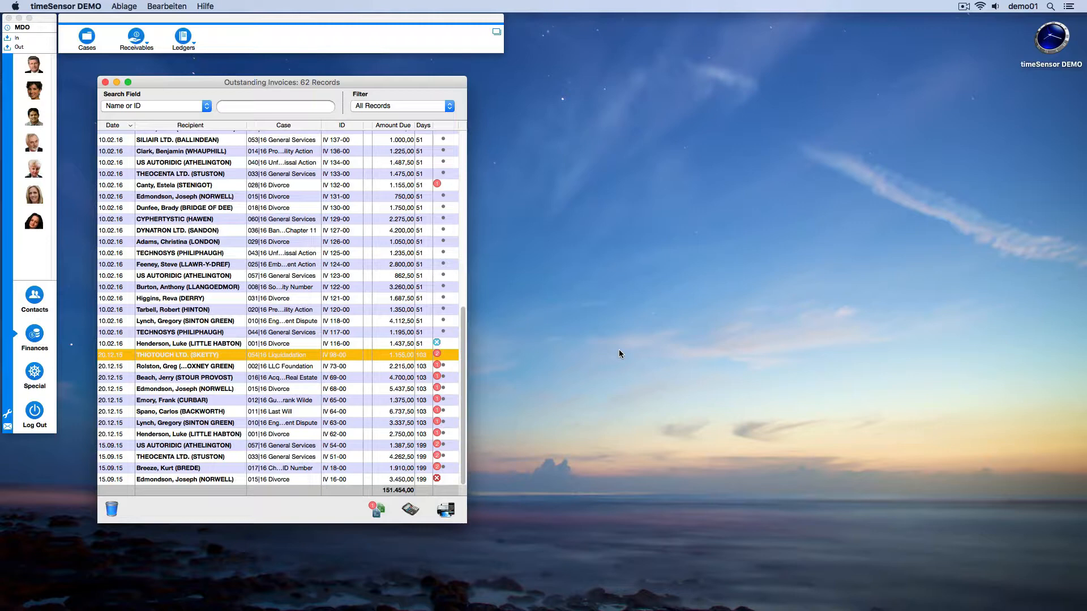
Edit the statement level of invoice IV 98-00 by deleting the level 2 statement dated 01.04.2016, and close the sent statements.
left_click(377, 509)
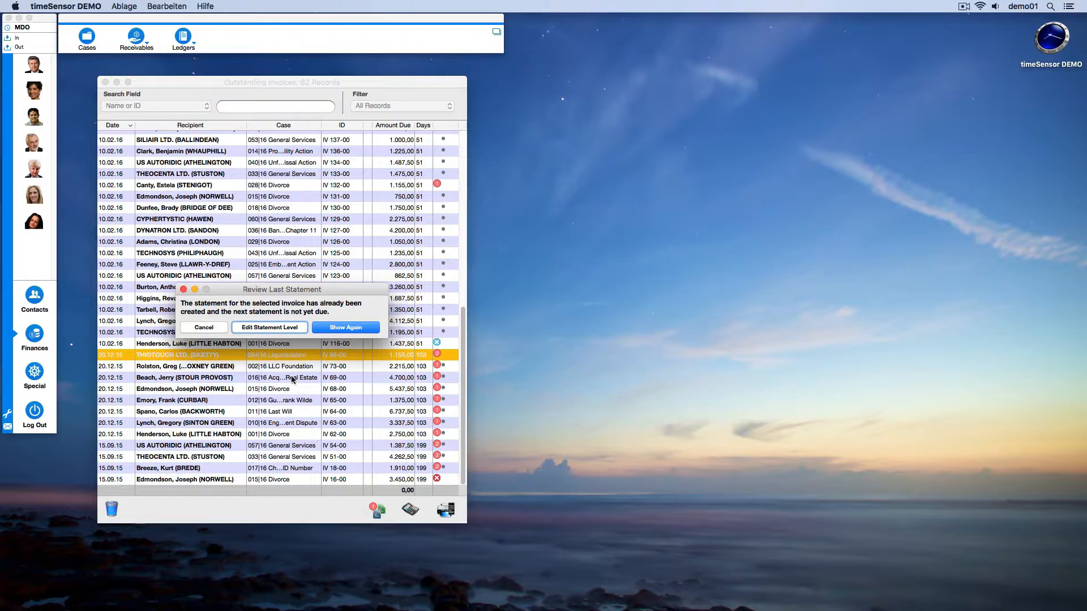
left_click(287, 331)
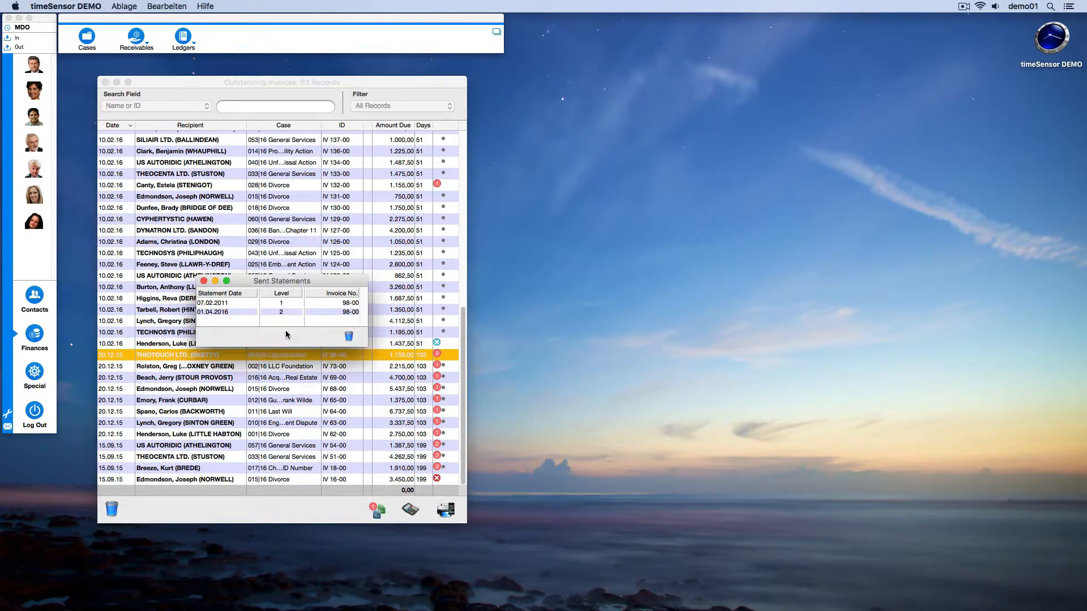
left_click(284, 312)
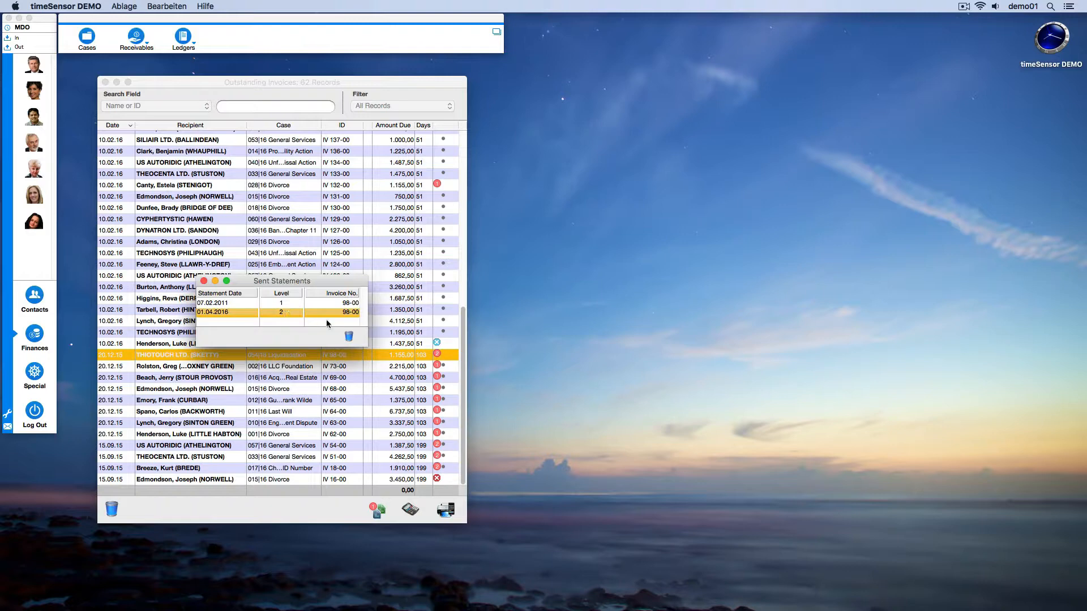
left_click(349, 337)
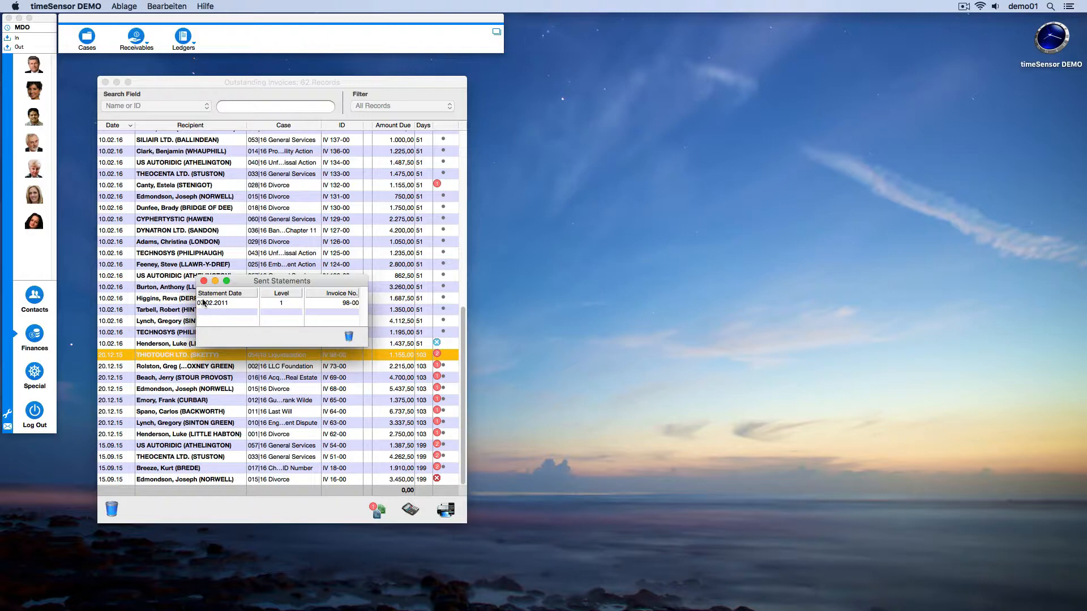
left_click(204, 281)
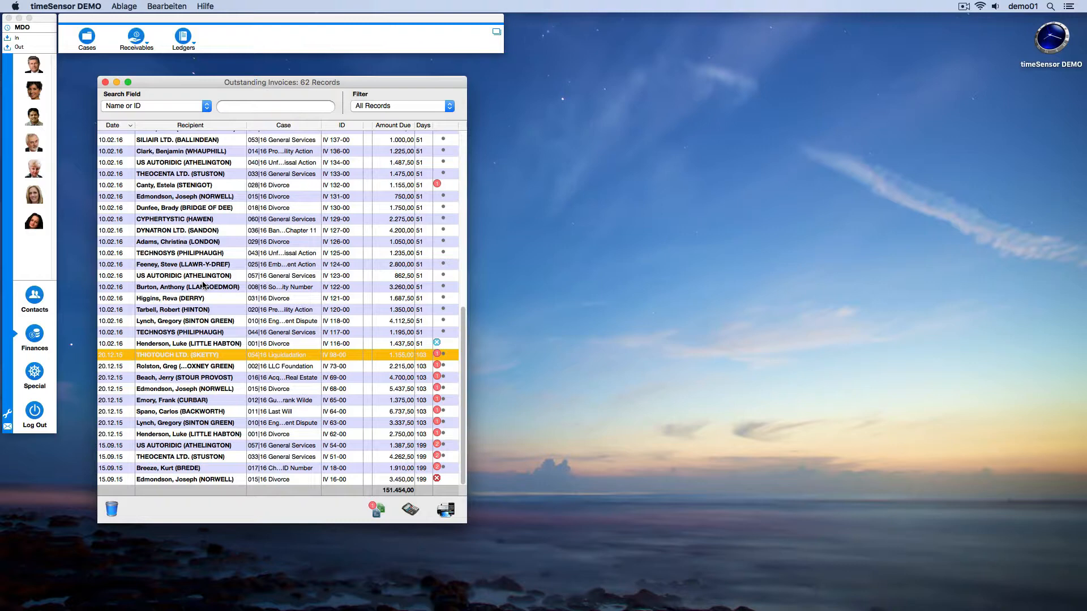
Unlock outstanding invoice IV 73-00 of the 002|16 LLC Foundation case, set its statement scheme to Stop Statements, and save it.
double_click(264, 367)
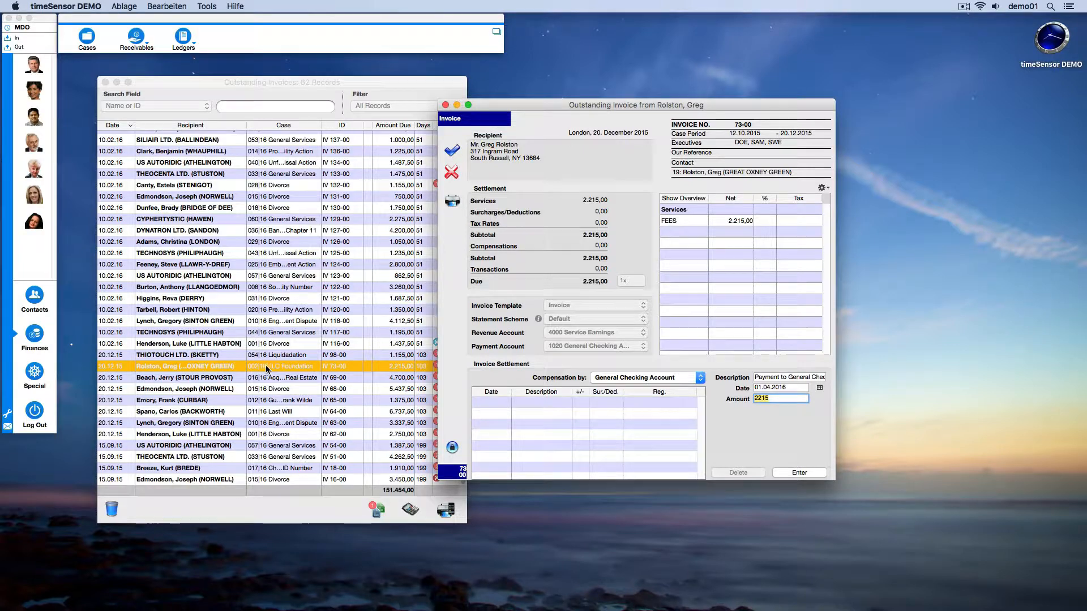
left_click(452, 448)
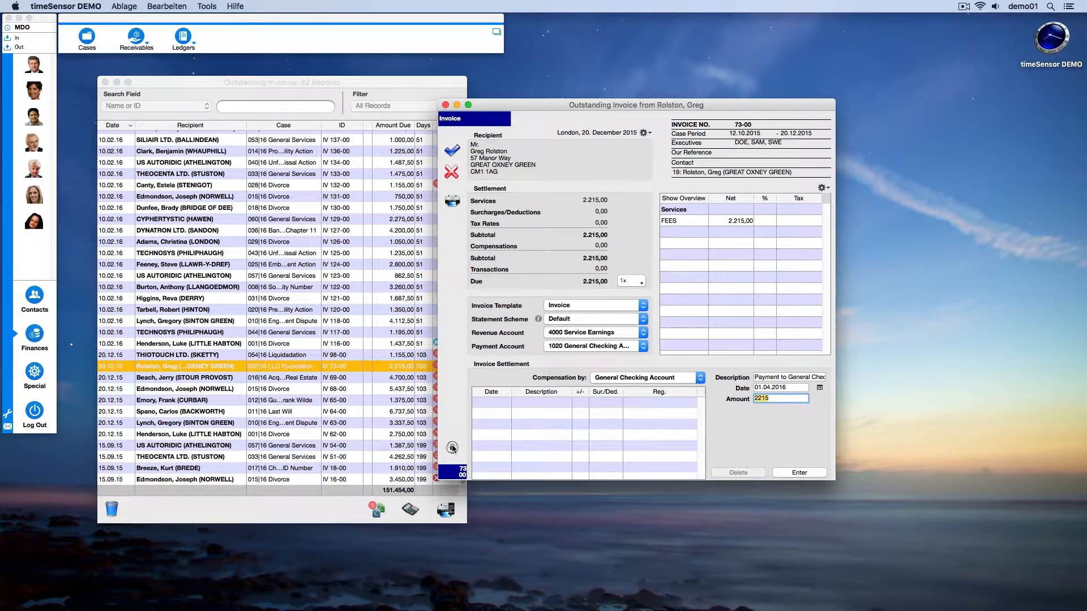
left_click(643, 322)
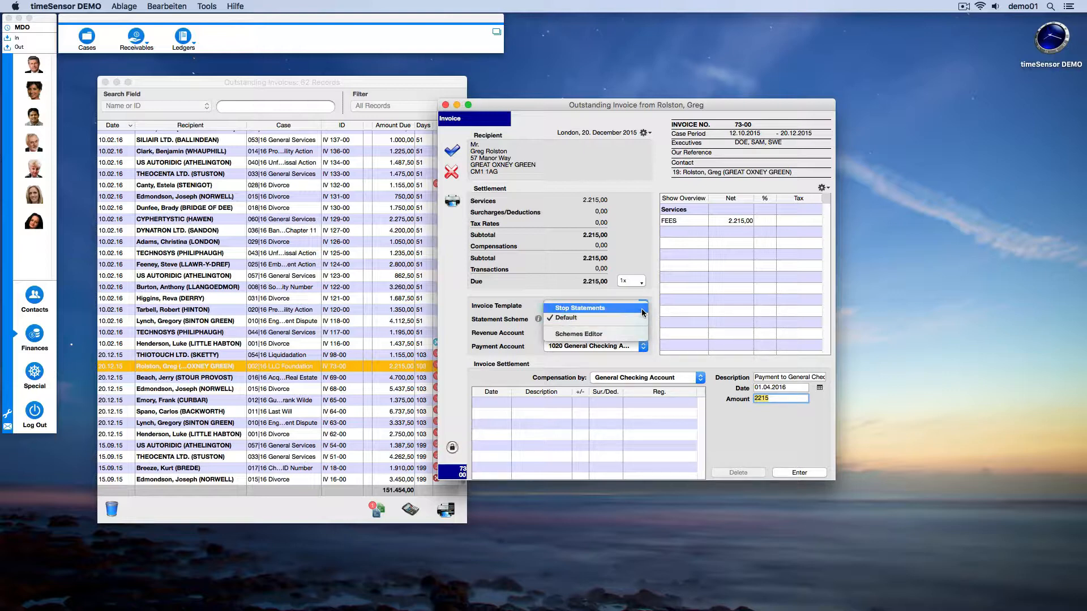
left_click(640, 308)
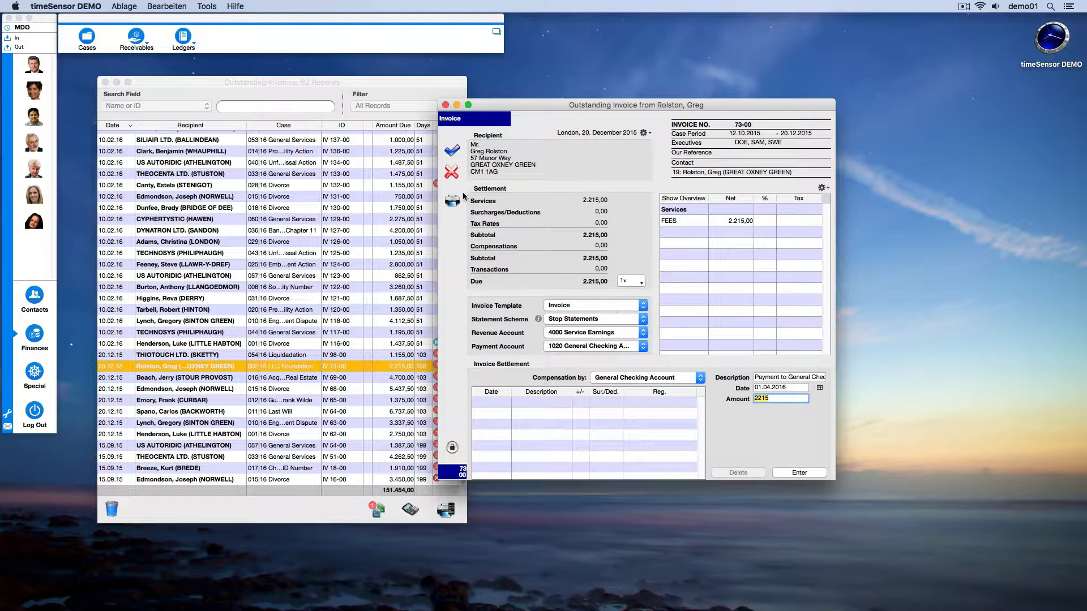
left_click(451, 151)
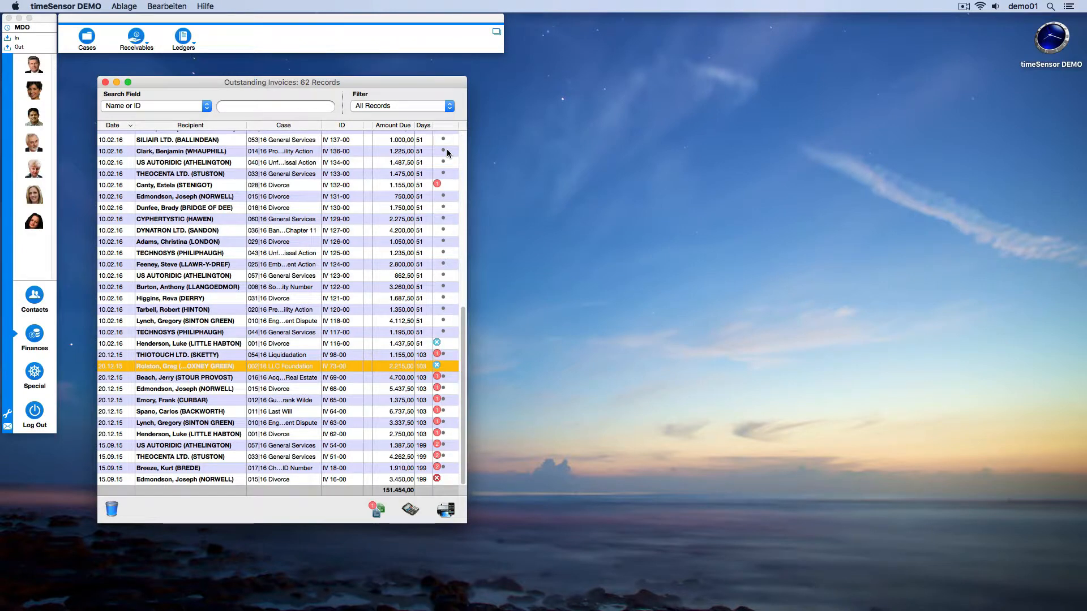
Open outstanding invoice IV 65-00 and review the Moderate and Fast statement schemes in the Schemes Editor.
left_click(401, 400)
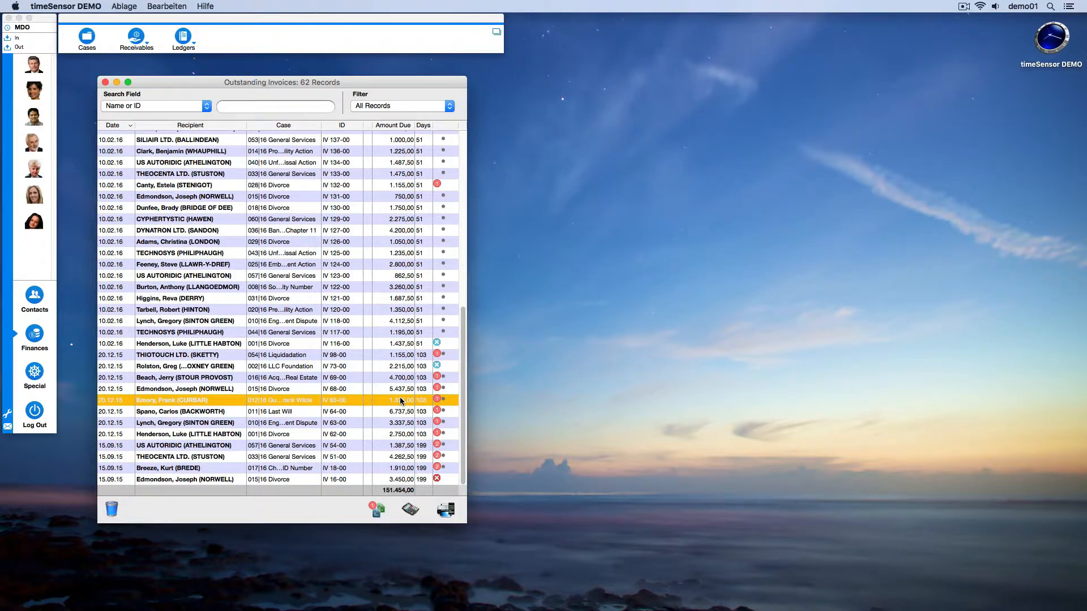
double_click(401, 400)
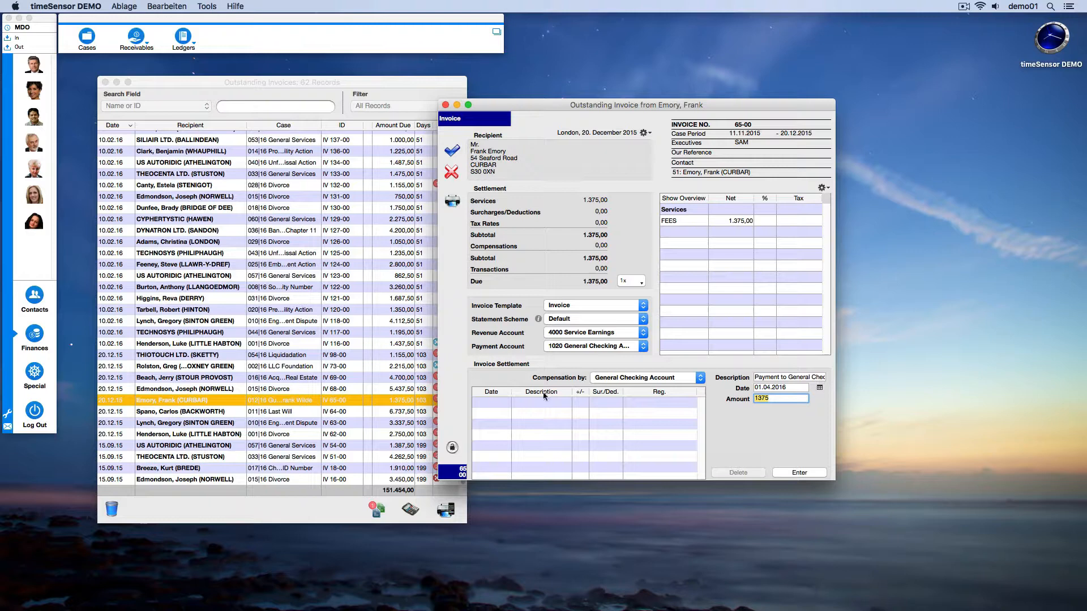
left_click(623, 320)
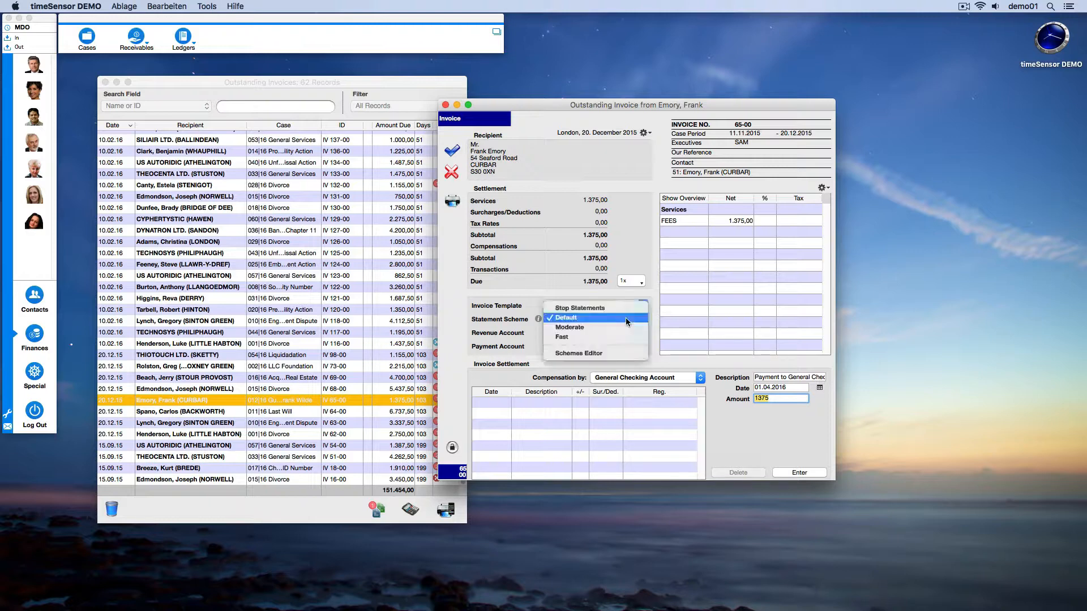
left_click(630, 353)
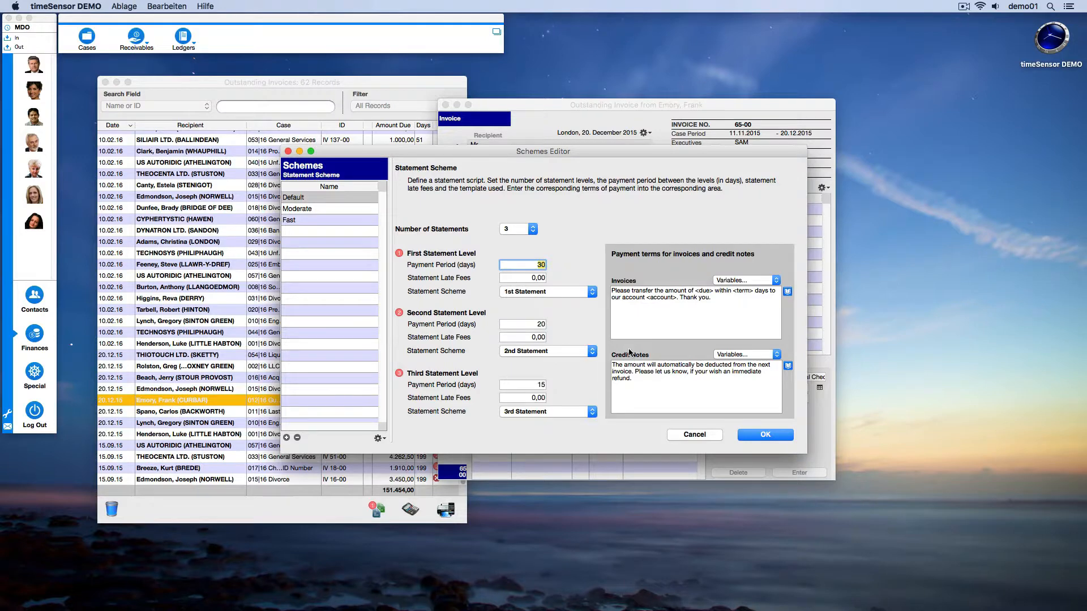
left_click(365, 208)
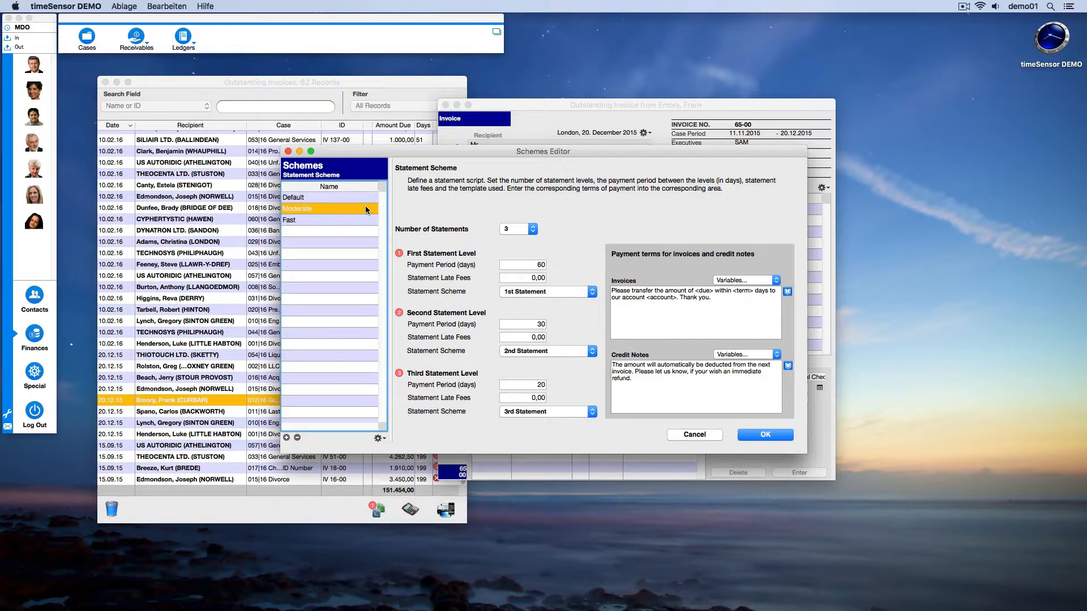
left_click(366, 220)
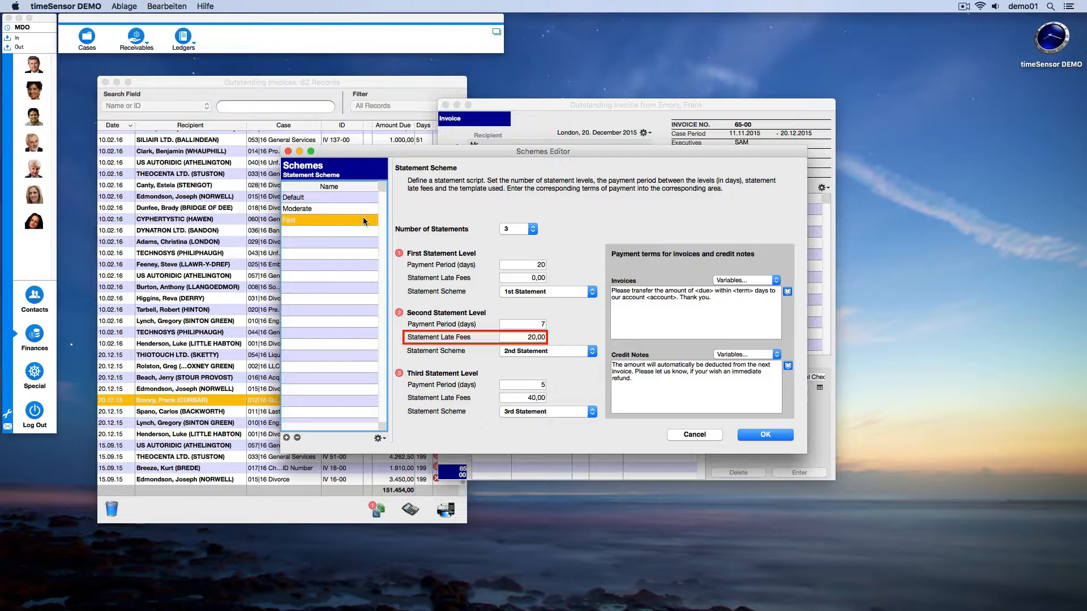
left_click(767, 434)
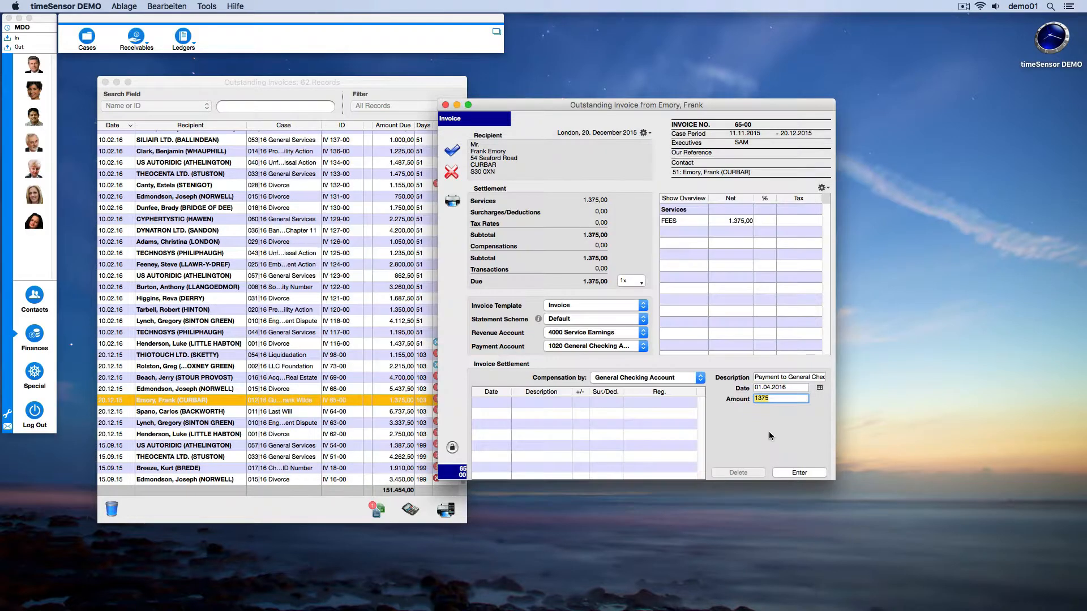
Assign the Fast statement scheme to invoice IV 65-00, and look at the options for its recipient address.
left_click(638, 319)
left_click(638, 337)
left_click(642, 133)
left_click(644, 142)
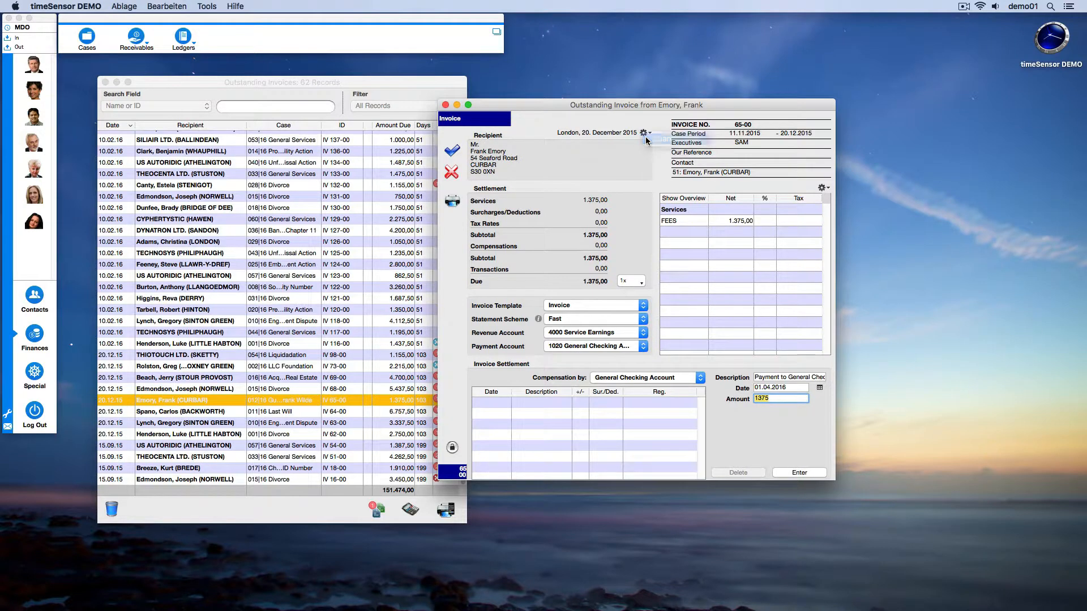
left_click(569, 266)
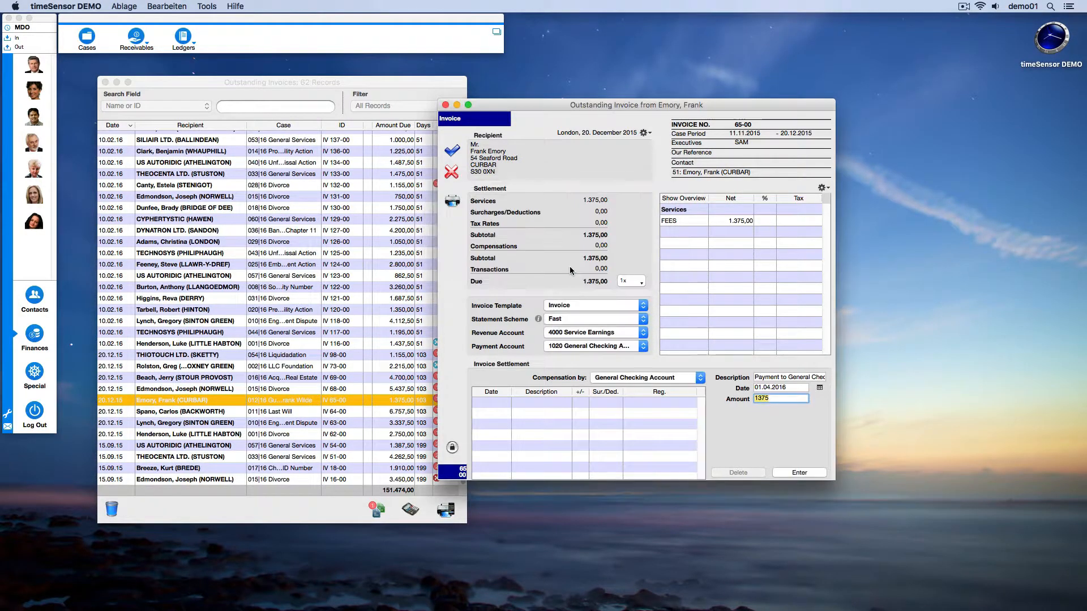
Enter 23|11 as Our Reference on invoice IV 65-00.
left_click(734, 134)
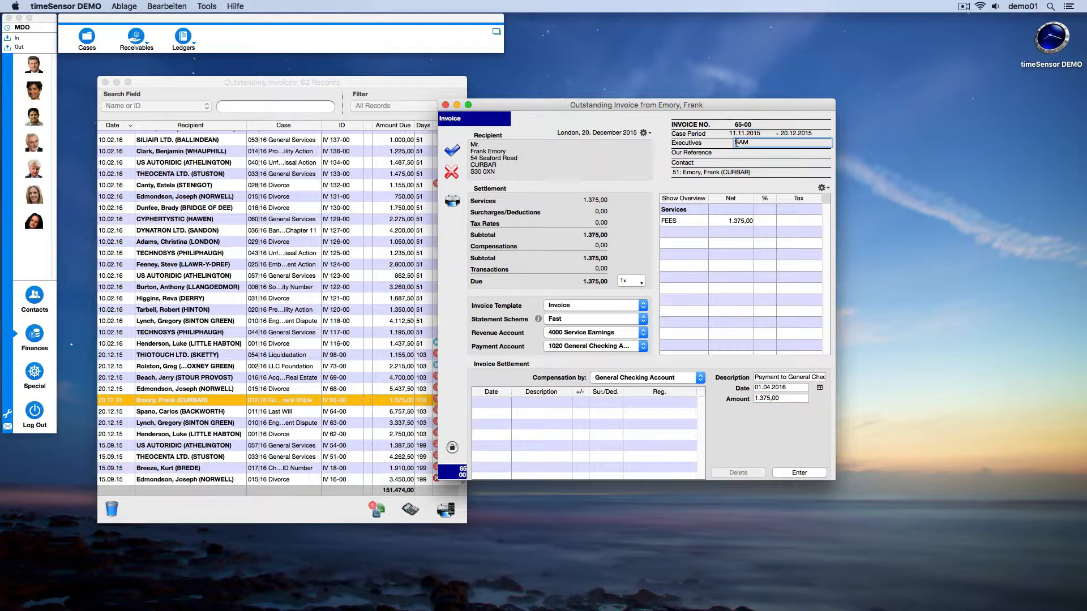
left_click(738, 153)
type("23|11")
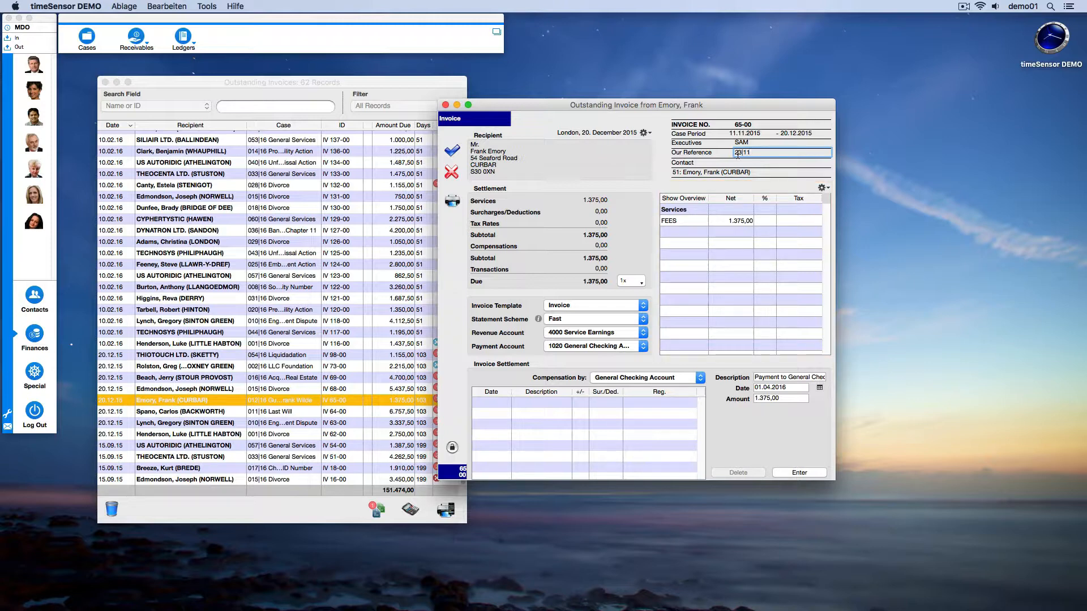
List the individual services billed on invoice IV 65-00, and return to the overview.
left_click(821, 187)
left_click(826, 204)
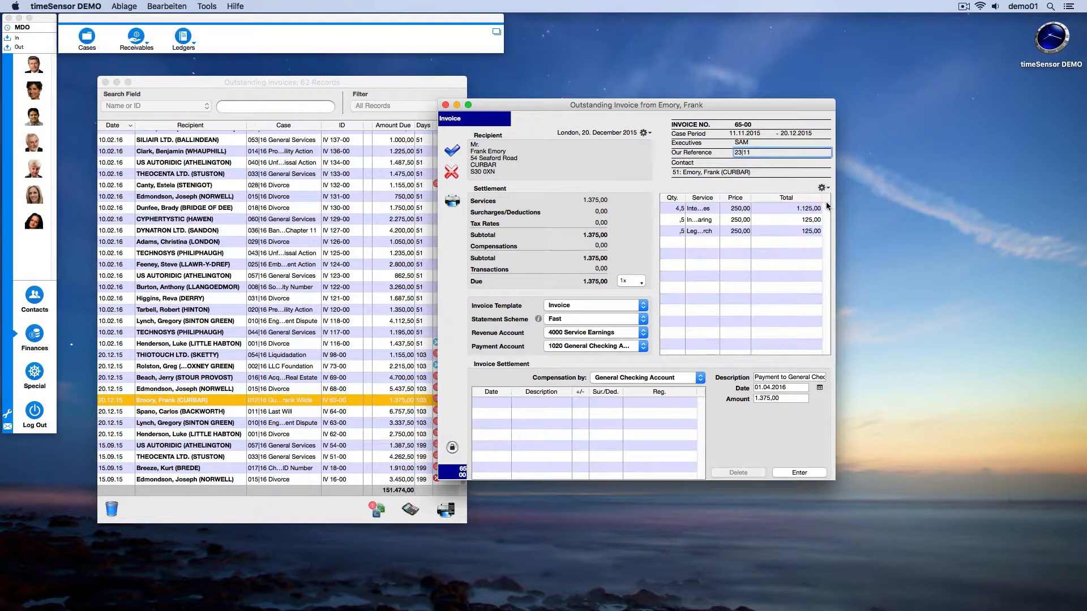
left_click(826, 201)
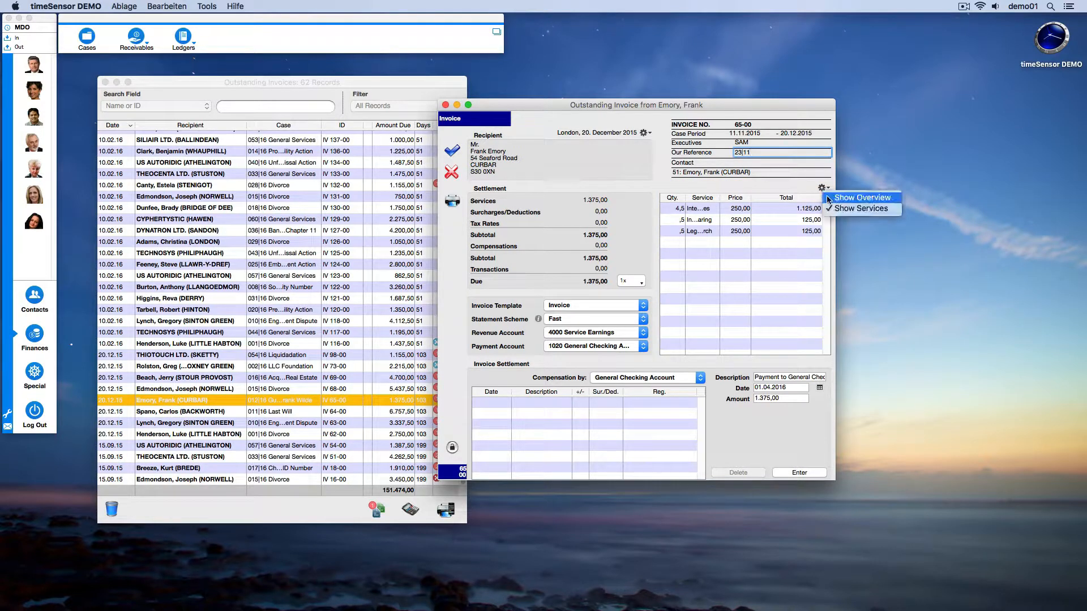
left_click(826, 195)
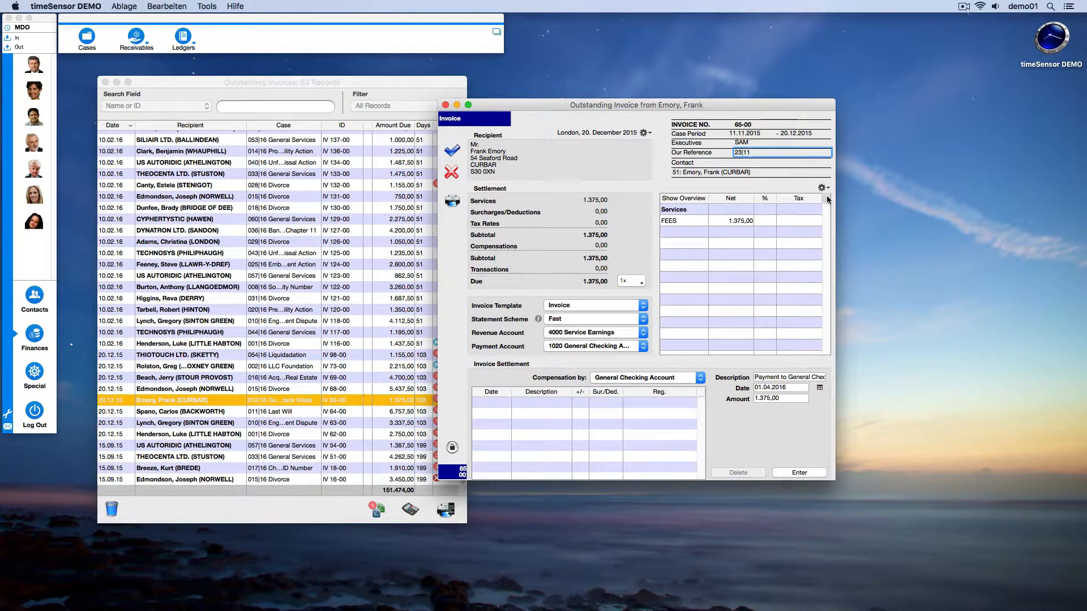
Split the amount due on invoice IV 65-00 into 4 installments, check them in Installment Control, and save the invoice.
left_click(640, 283)
left_click(668, 323)
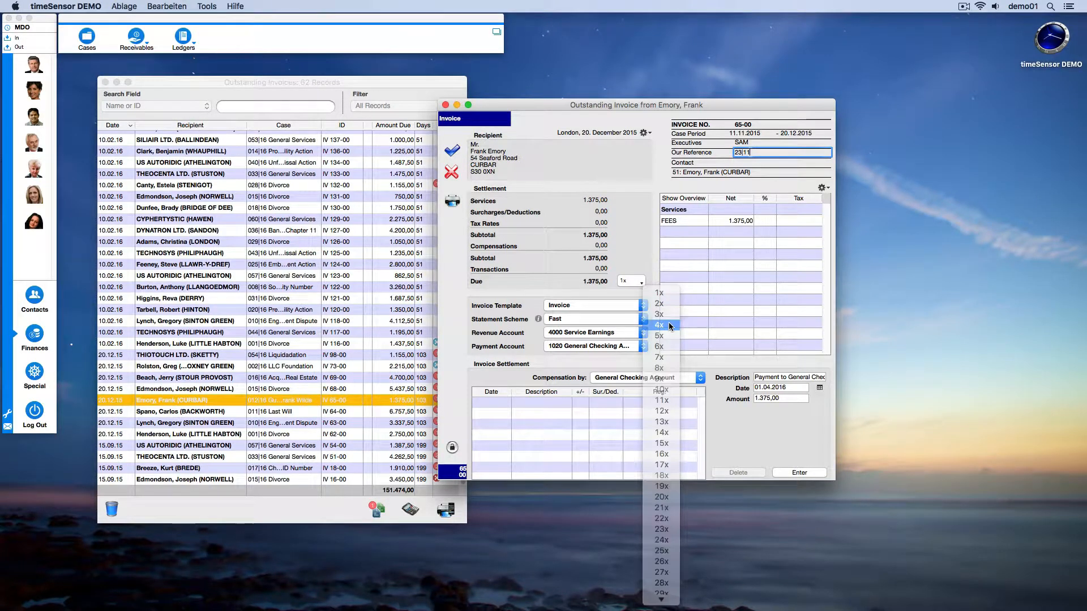
left_click(626, 281)
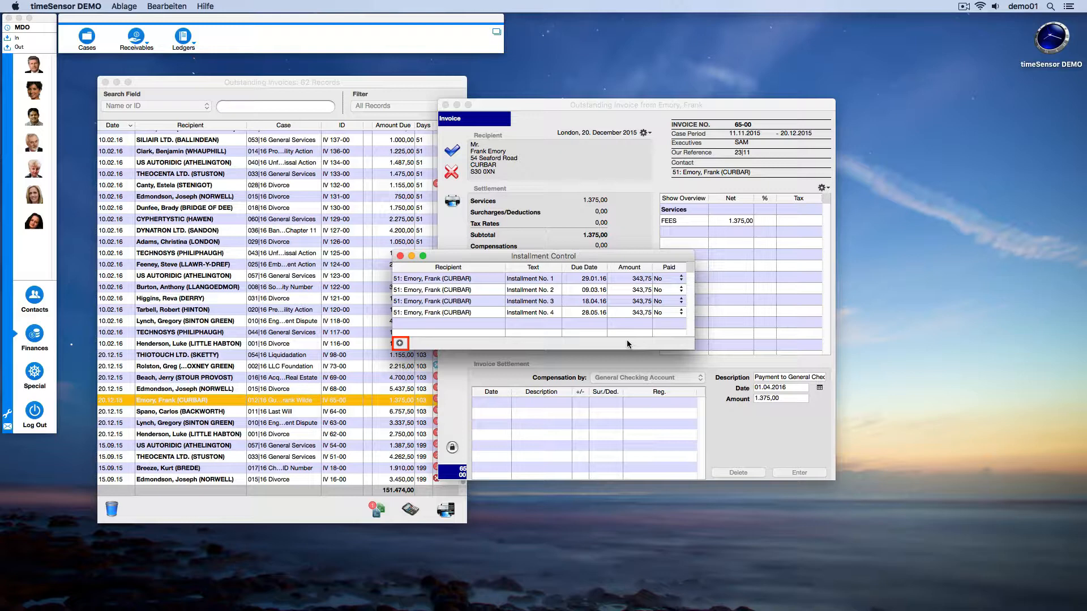
left_click(400, 256)
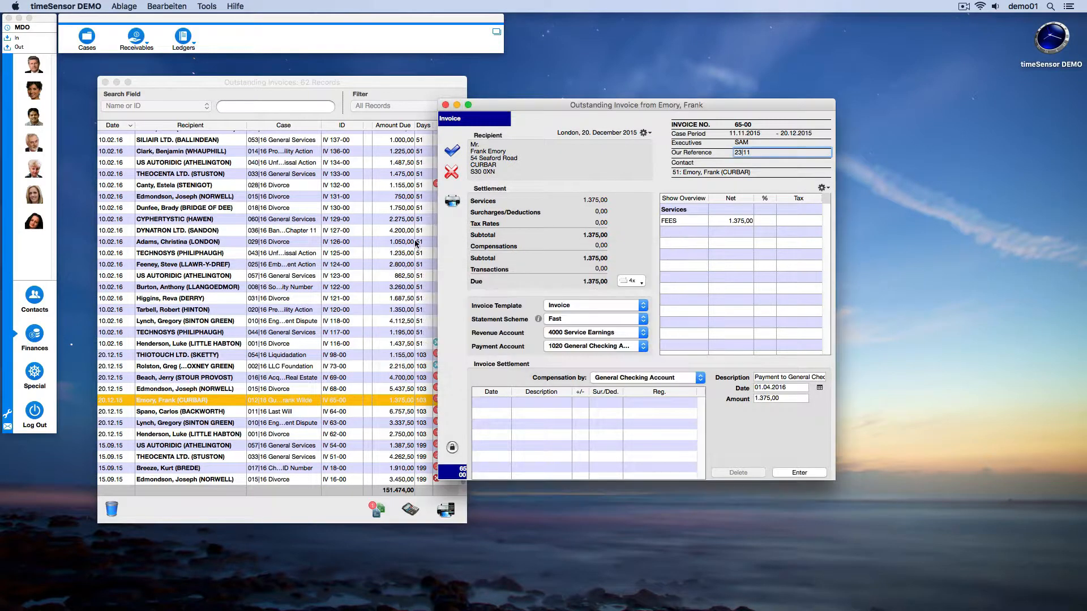
left_click(455, 148)
Generate a draft of invoice IV 65-00 from the Invoice template, review its Details and Payment Schedule, and close the draft.
left_click(447, 511)
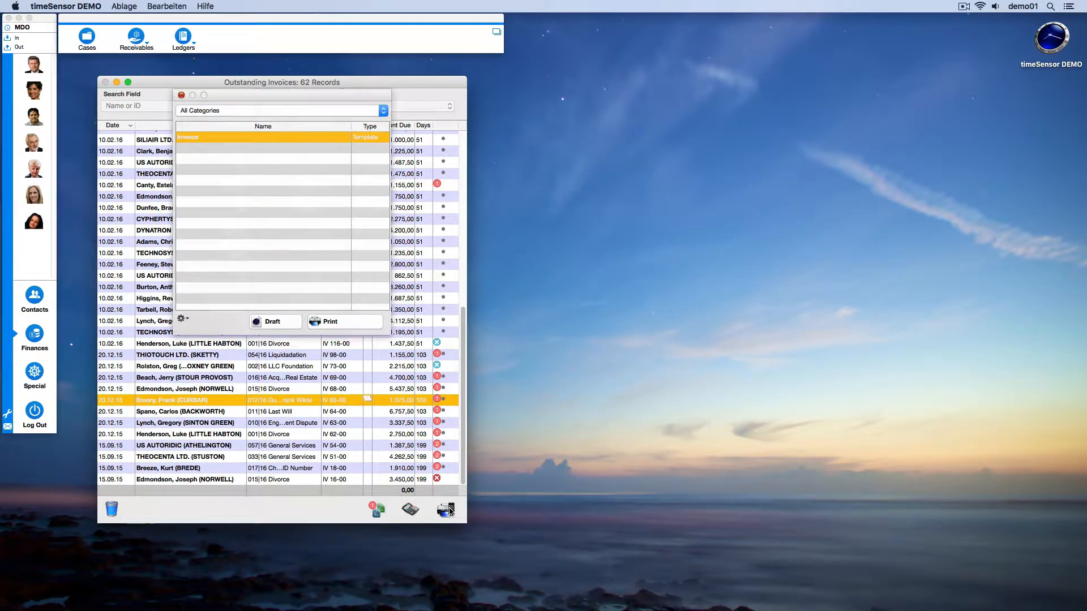
left_click(290, 323)
scroll(449, 364, "down", 5)
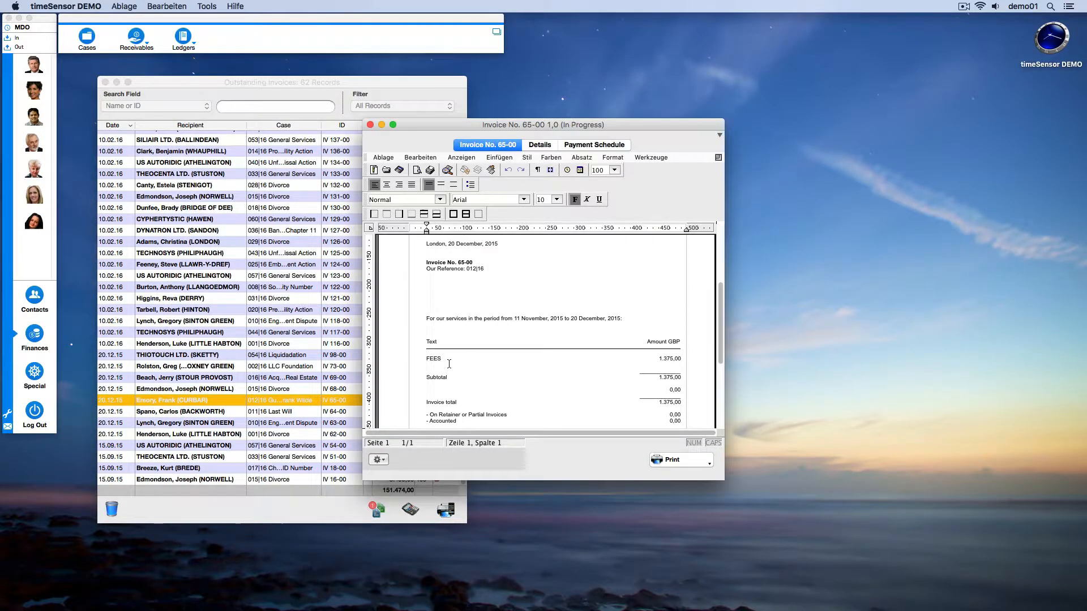
scroll(449, 364, "down", 3)
left_click(540, 145)
left_click(575, 146)
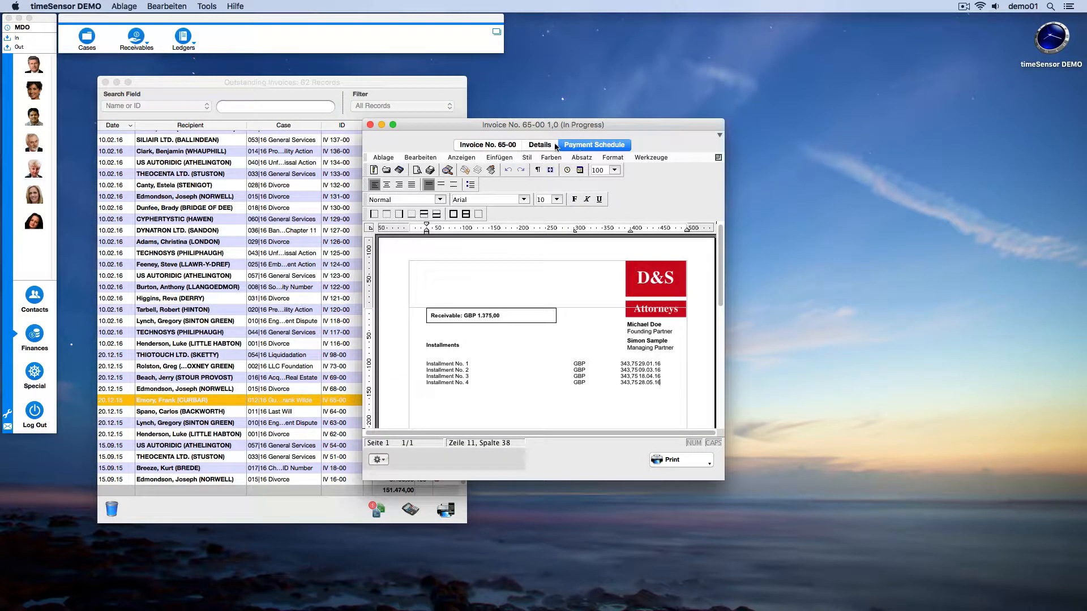
left_click(370, 125)
left_click(452, 337)
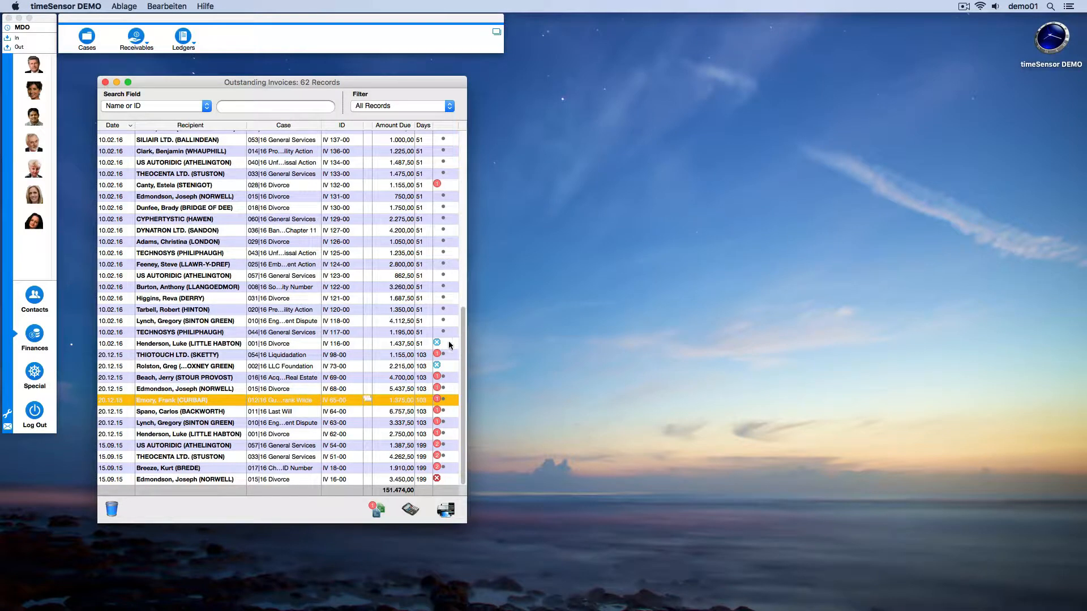
Settle THIOTOUCH LTD.'s invoice IV 98-00 in full through the General Checking Account with payment date 15.03.2016, and save it.
double_click(408, 353)
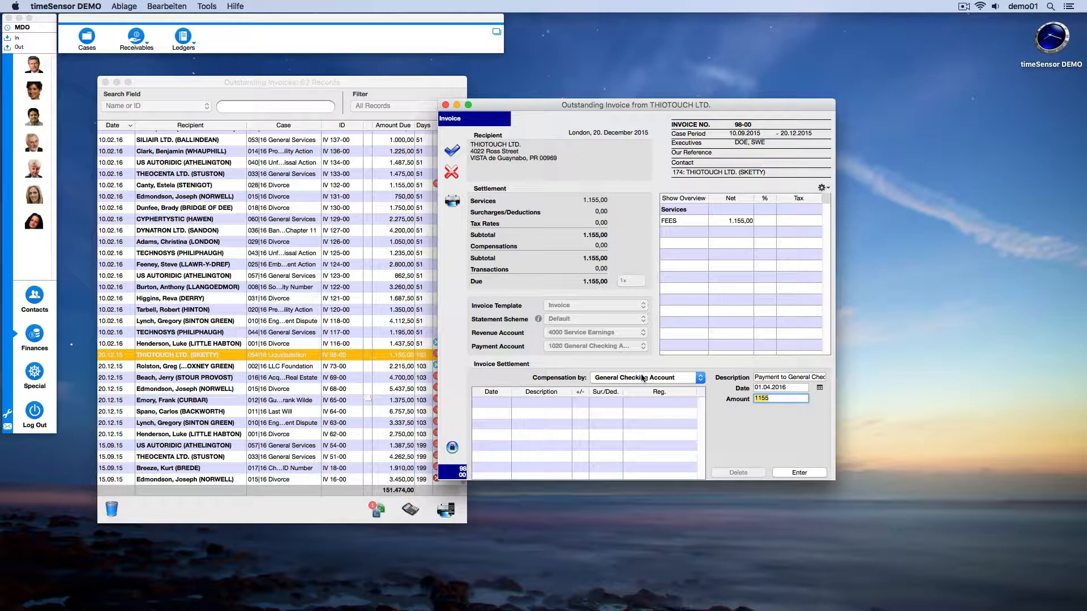
left_click(701, 377)
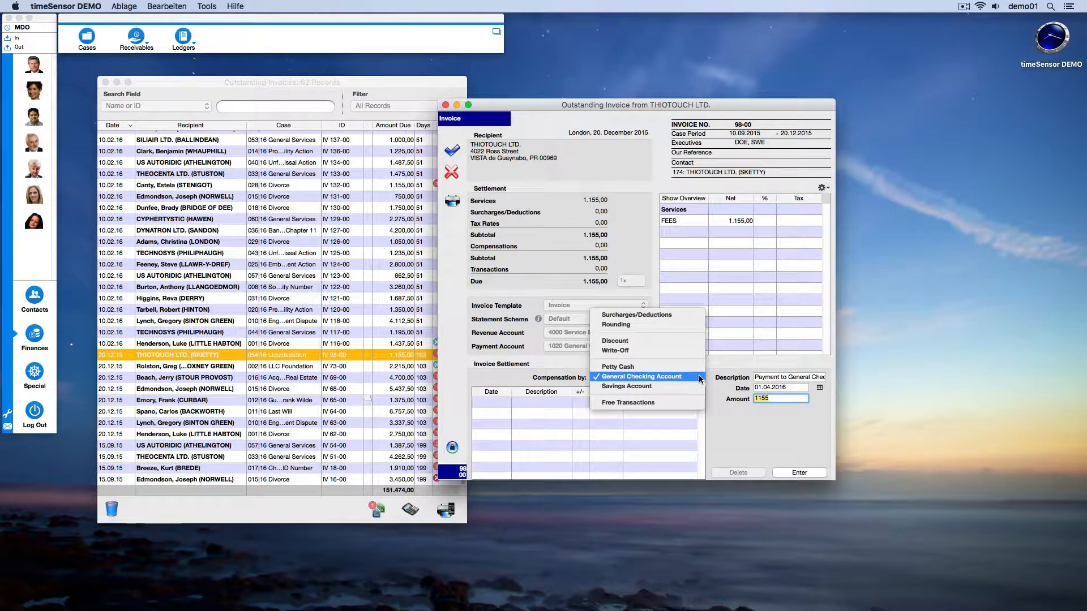
left_click(700, 378)
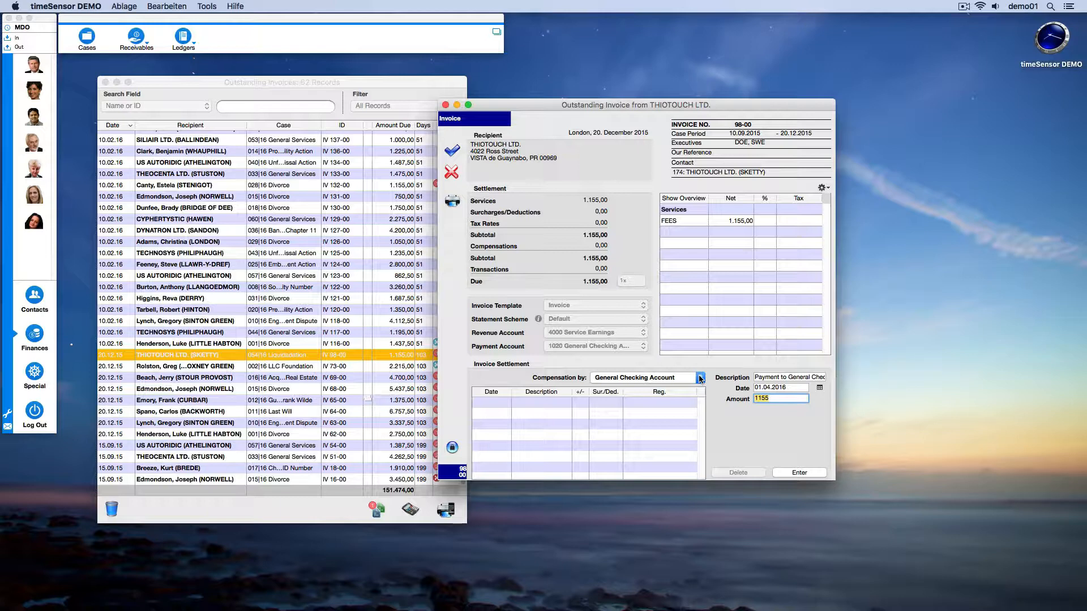
left_click(819, 388)
left_click(834, 394)
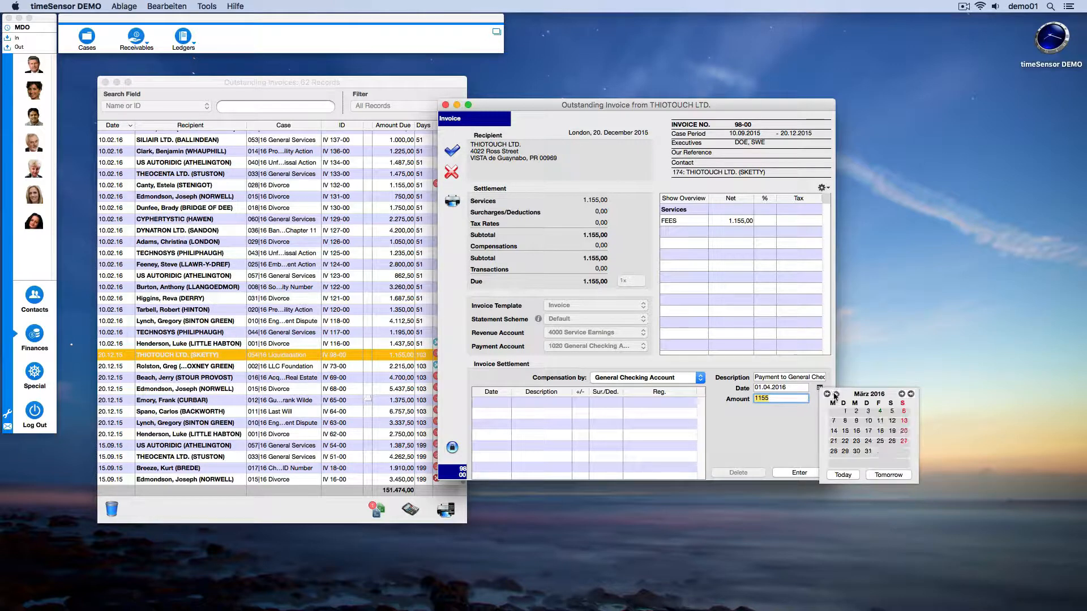
left_click(844, 432)
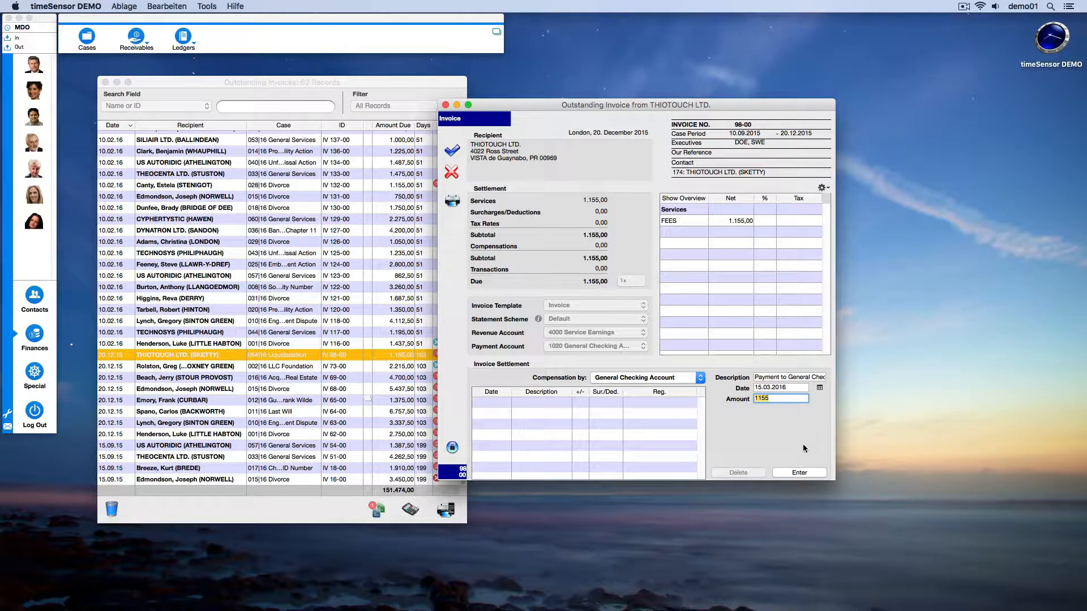
left_click(798, 473)
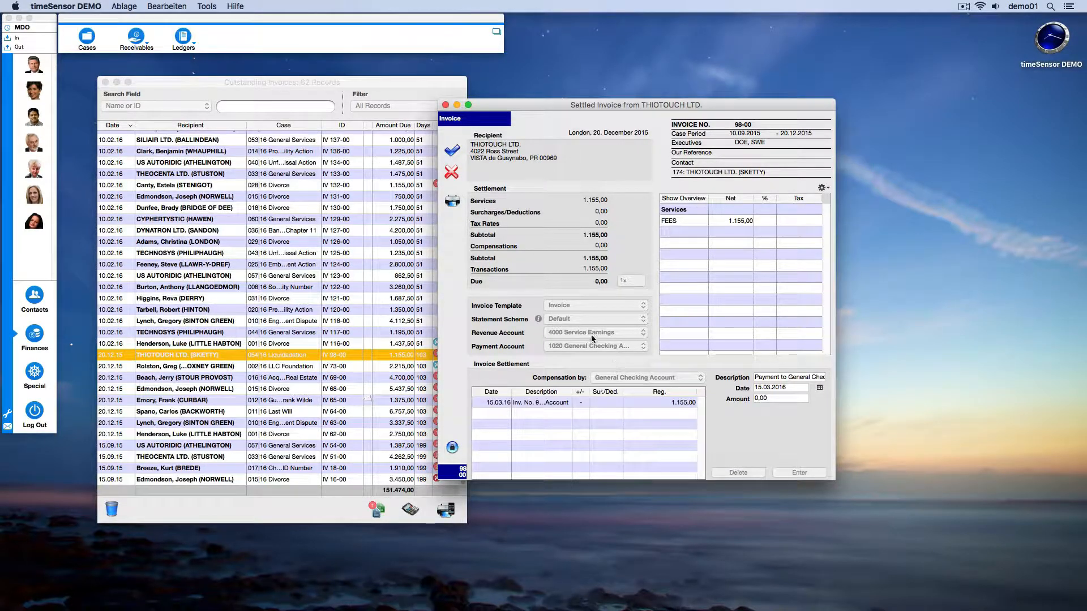
left_click(452, 152)
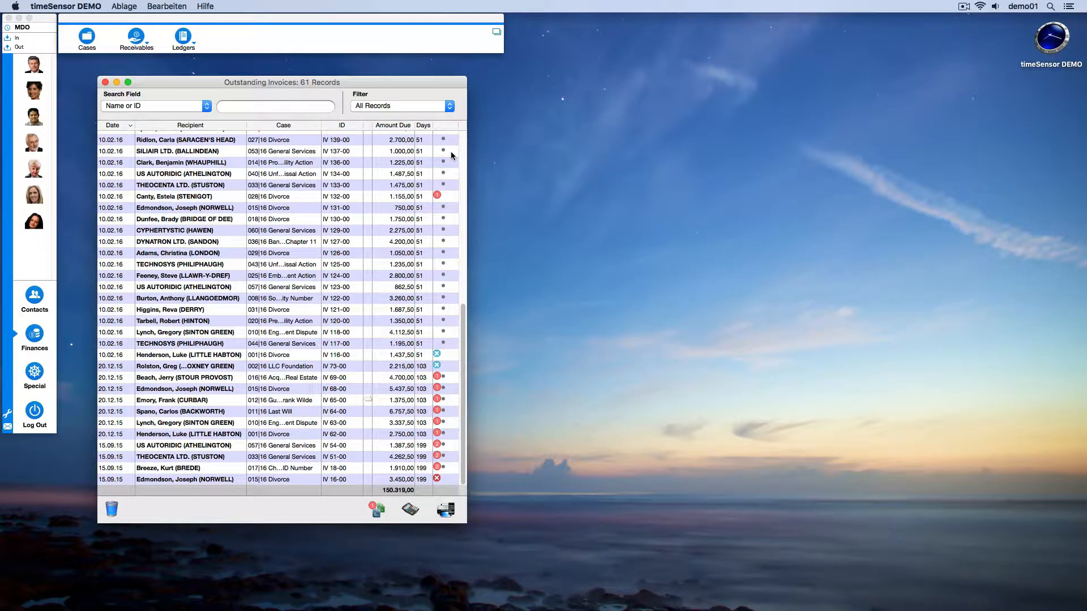
Open outstanding invoice IV 64-00 of the 011|16 Last Will case and record a partial payment of 1000 to the General Checking Account.
double_click(328, 415)
type("1000")
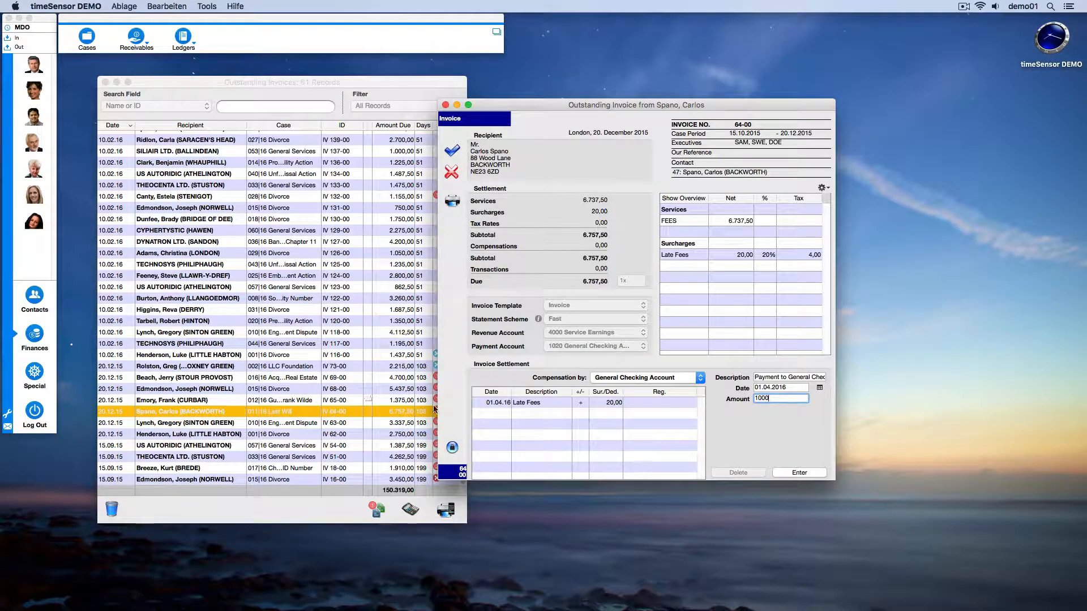
left_click(808, 472)
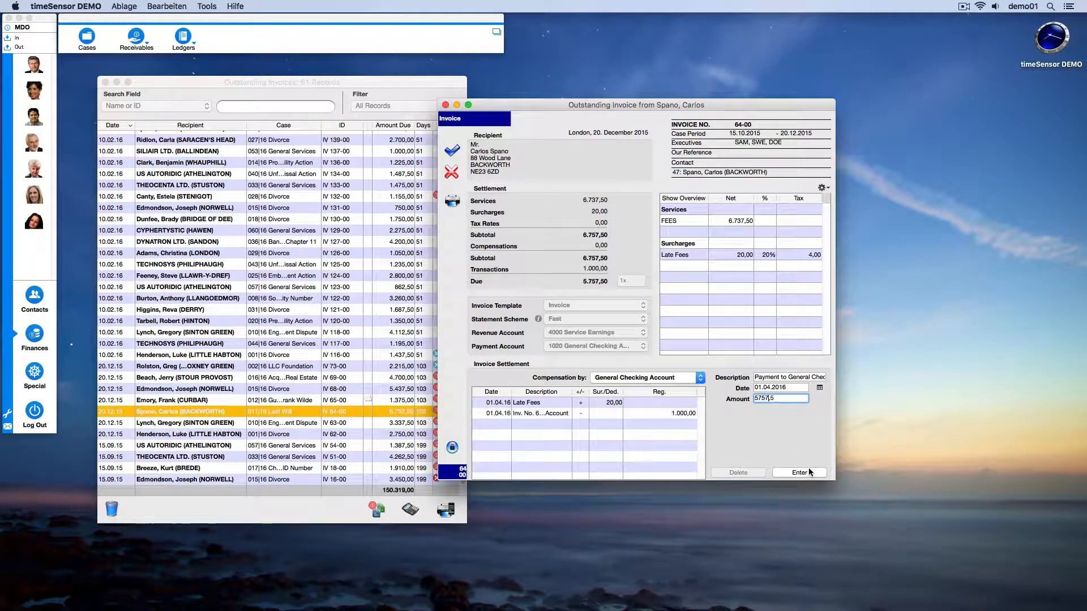
Record a second partial payment of 2500 to Petty Cash on invoice IV 64-00.
left_click(685, 378)
left_click(681, 368)
type("2500")
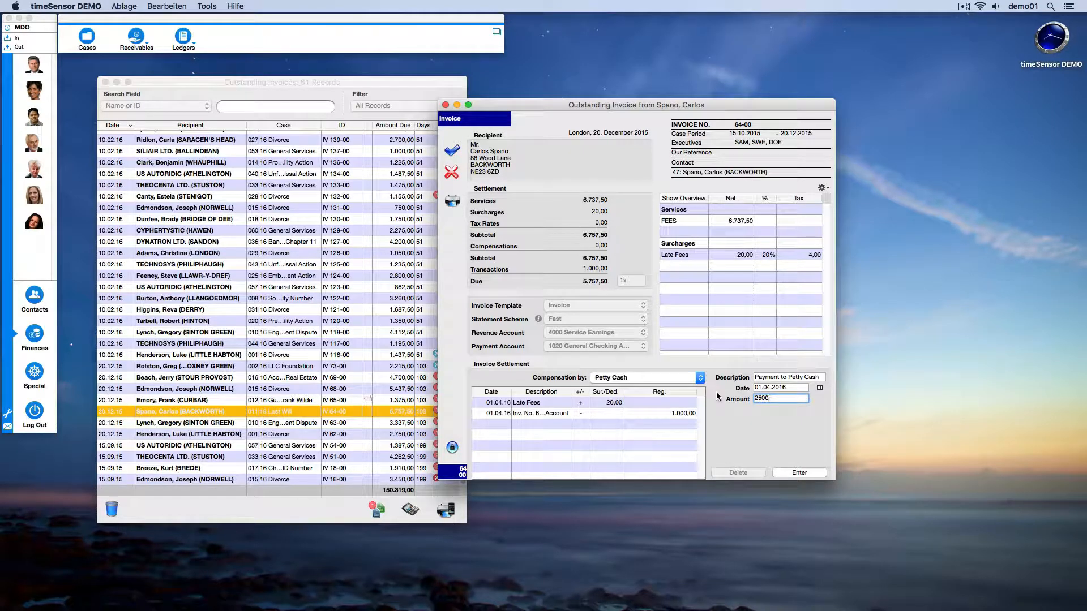
left_click(803, 473)
Settle the remaining 3.257,50 of invoice IV 64-00 as a Free Transaction, and save the invoice.
left_click(687, 380)
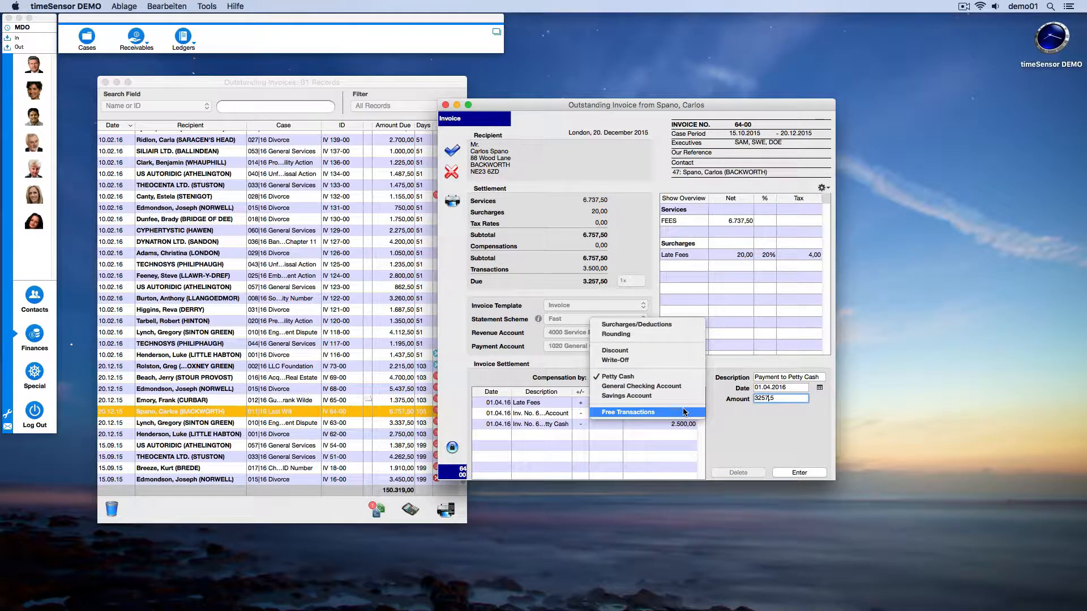
left_click(685, 413)
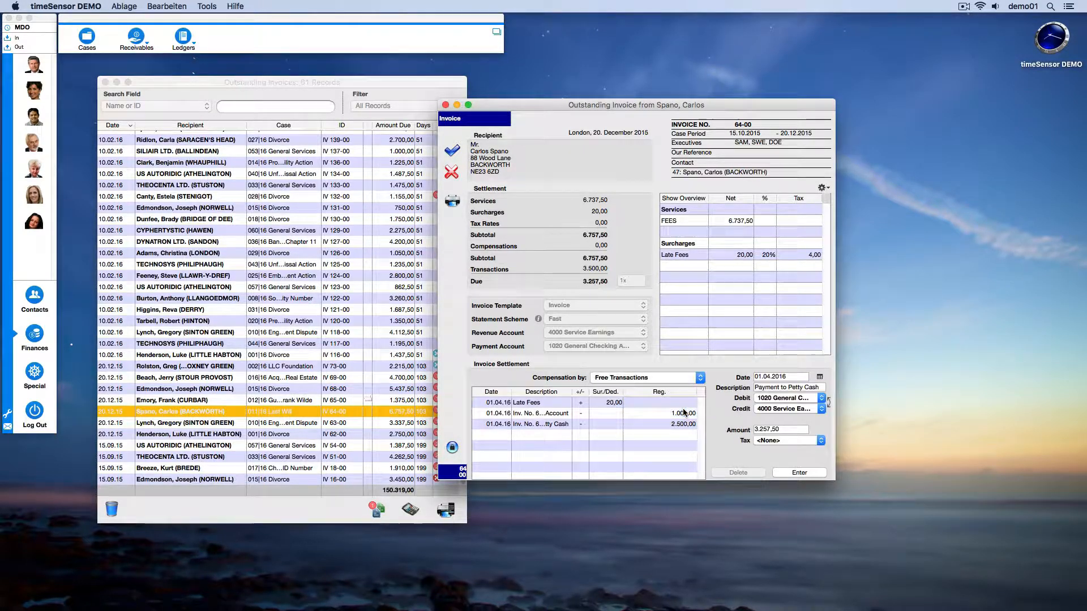
left_click(790, 473)
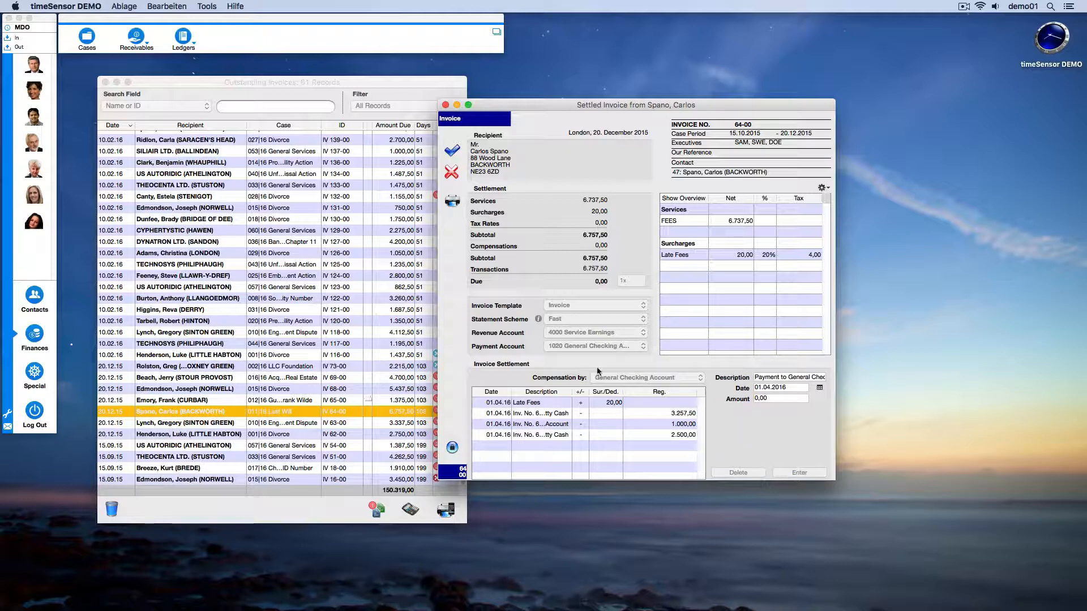
left_click(452, 152)
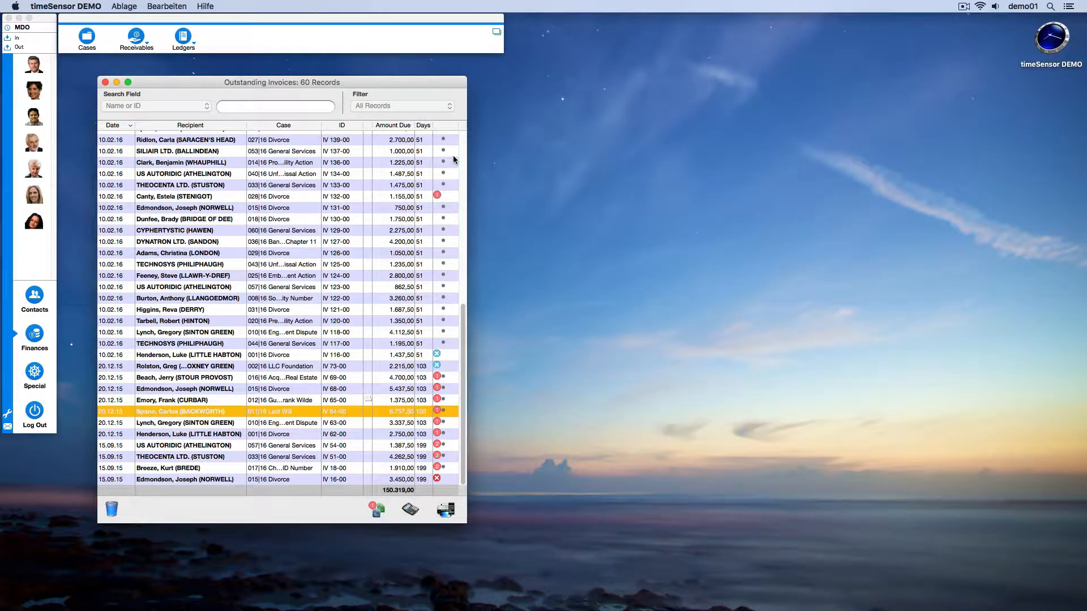